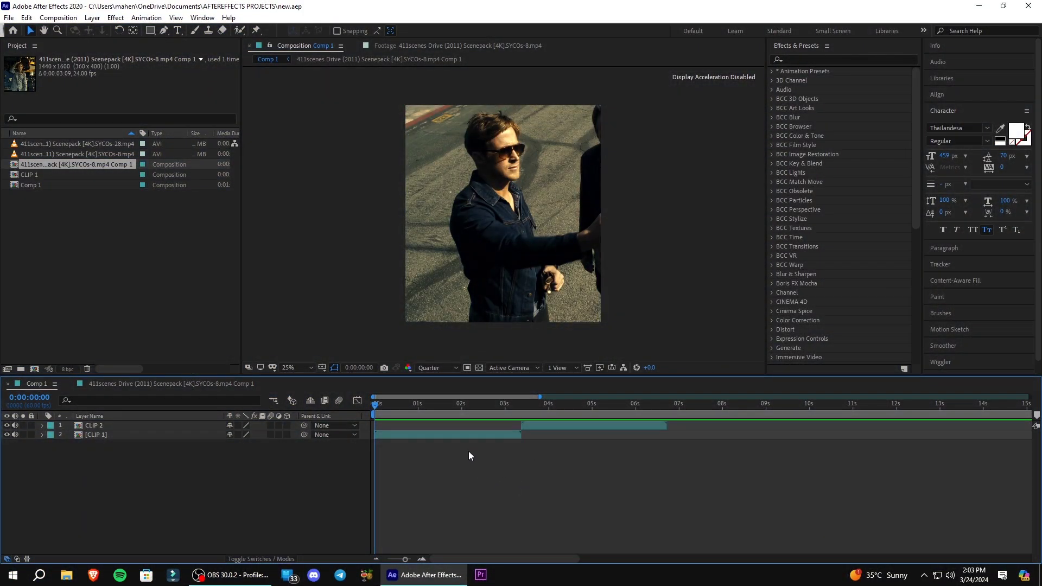
Step: Drag CLIP 2's layer bar left so it starts near 0:00:02:10, overlapping CLIP 1
left_click(545, 426)
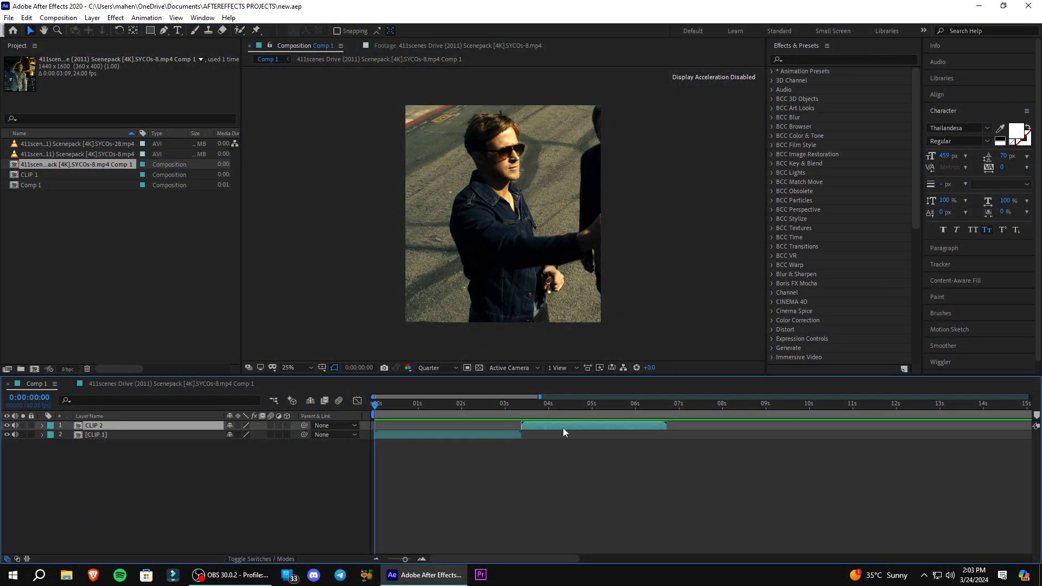
left_click_drag(553, 426, 502, 431)
left_click(516, 490)
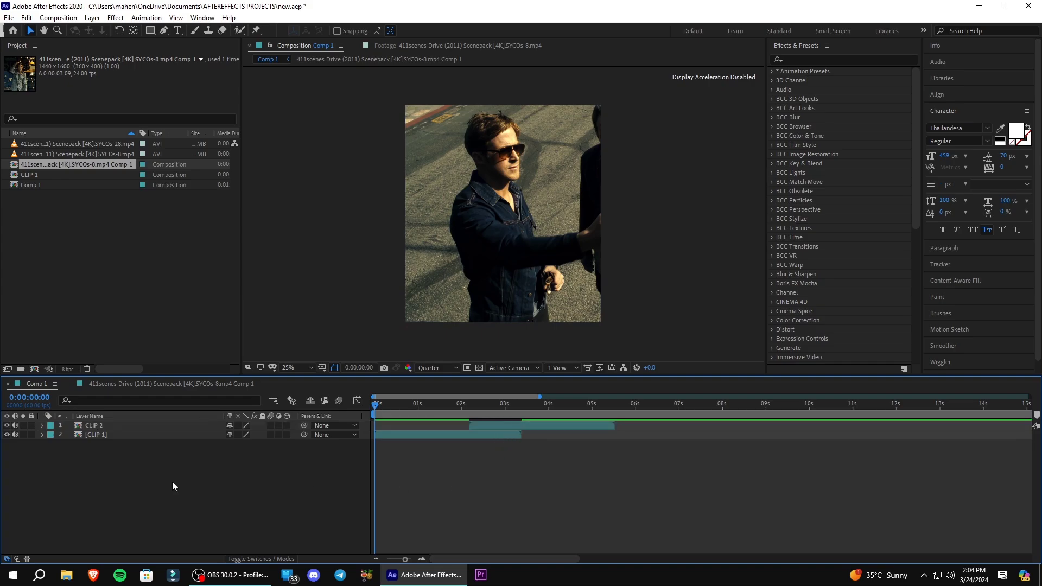
left_click(480, 424)
Step: At CLIP 2's in-point, raise its Position X so it sits off frame right (about 1550, 800)
key("i")
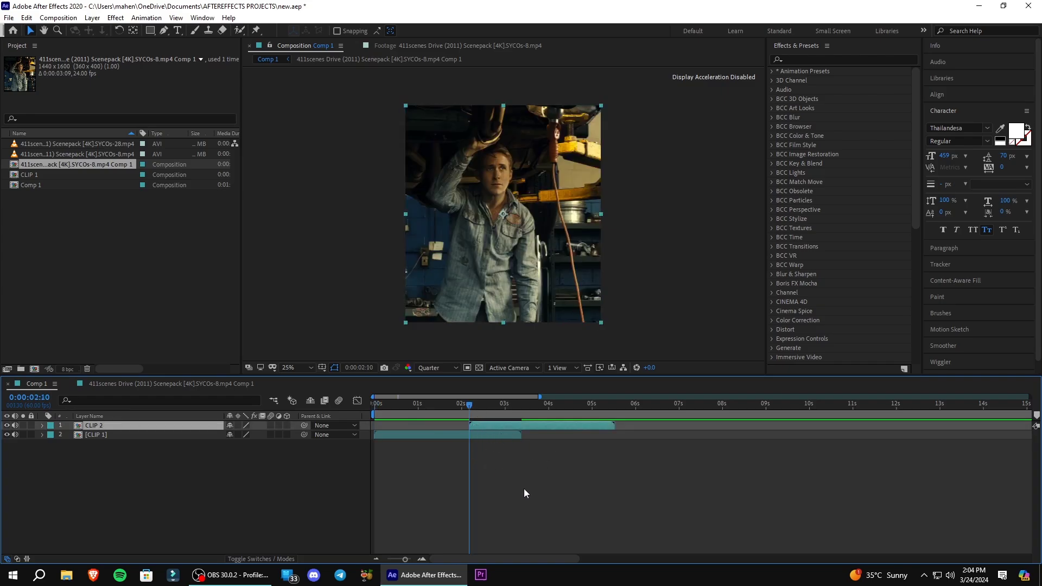
key("p")
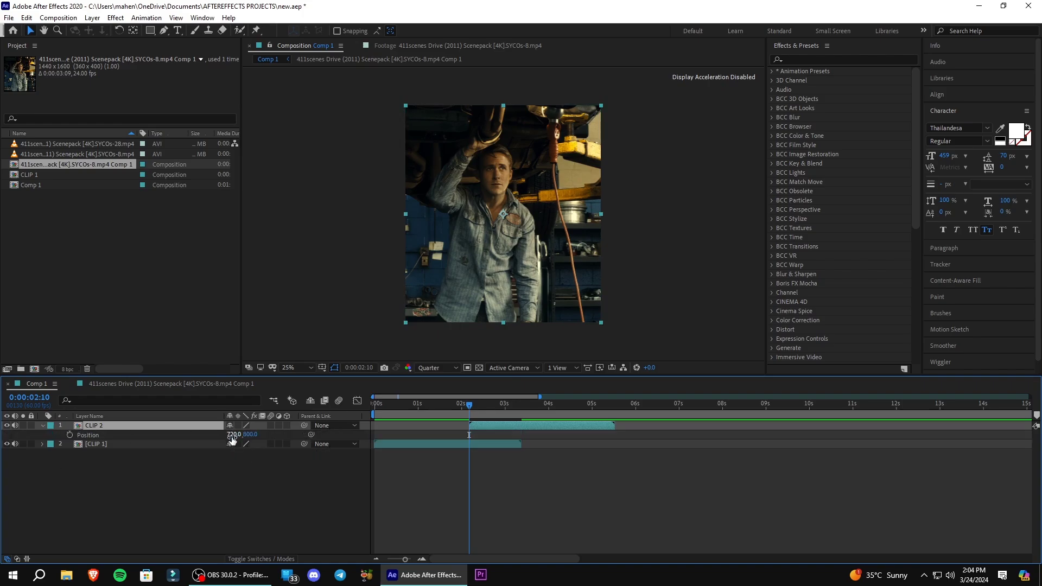
left_click_drag(234, 435, 510, 500)
Step: Add a new null object layer, Null 1, to Comp 1
right_click(251, 354)
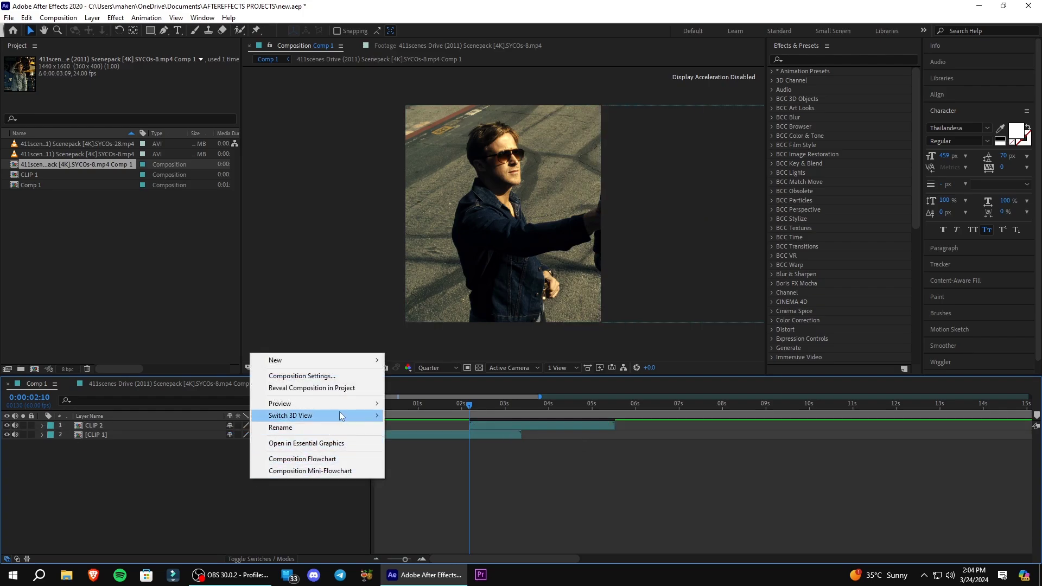
mouse_move(308, 363)
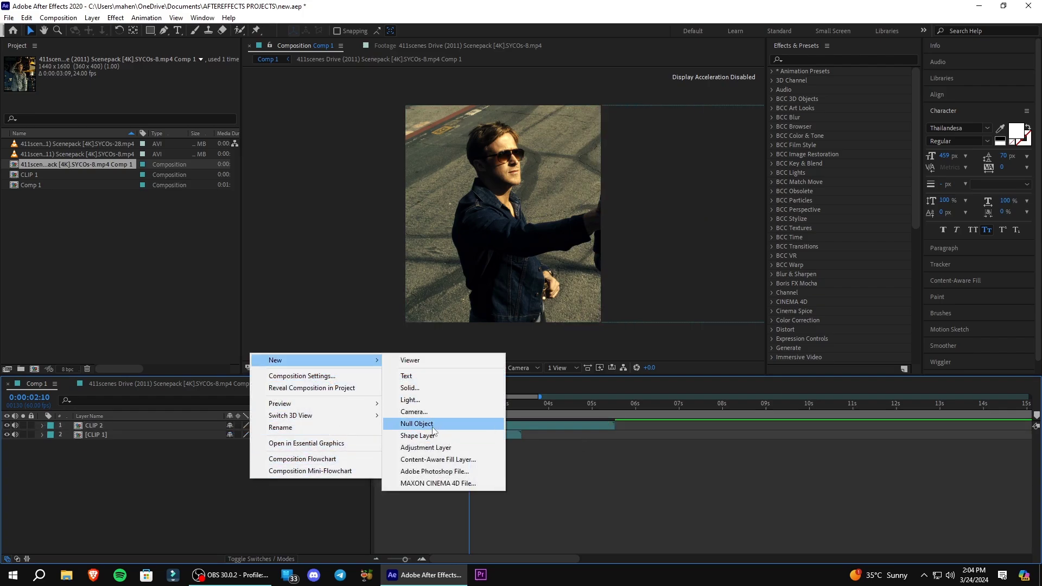
left_click(417, 424)
Step: Trim Null 1 to end at 0:00:05:34 by splitting there and deleting the later piece
left_click(617, 416)
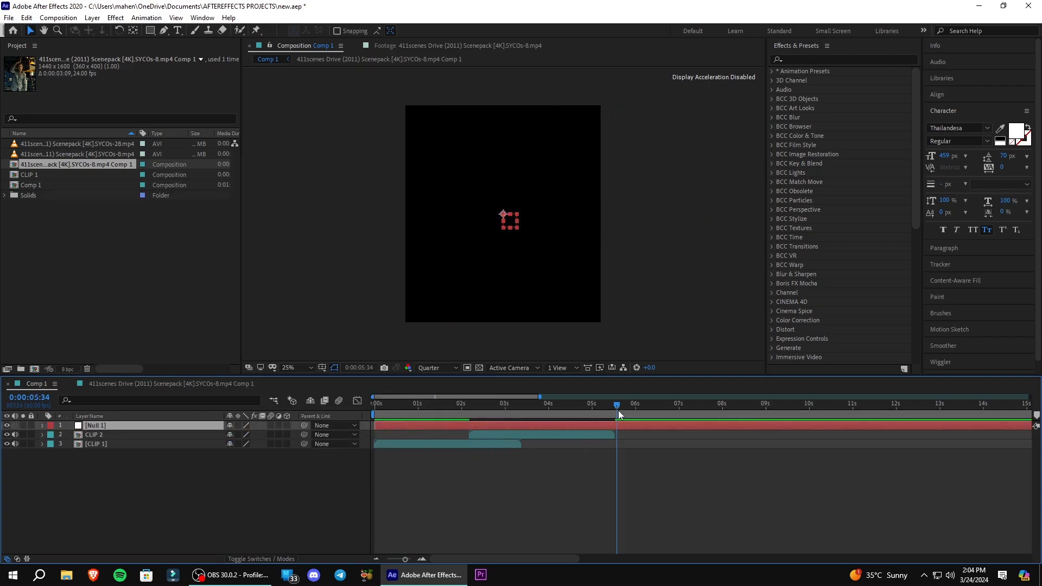
key("ctrl+shift+d")
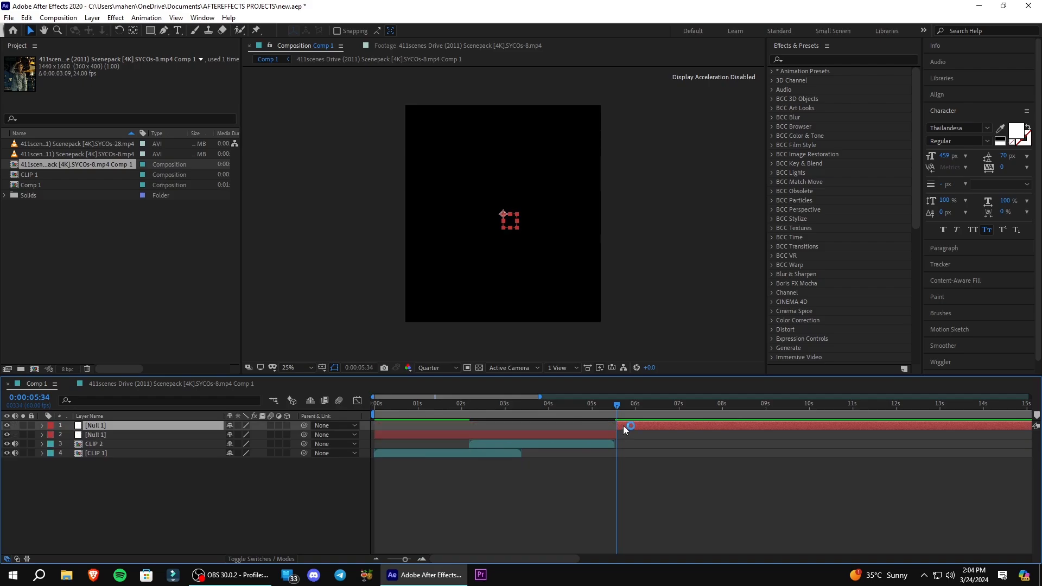
key("Delete")
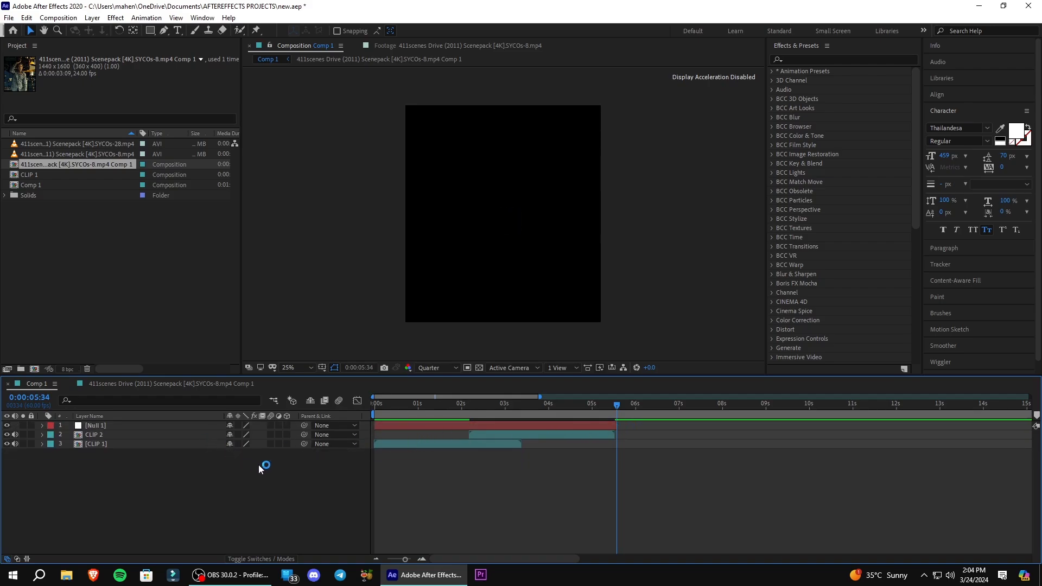
Step: Parent both CLIP 1 and CLIP 2 to Null 1 with the pick whip
left_click(108, 445)
left_click(103, 434, "shift")
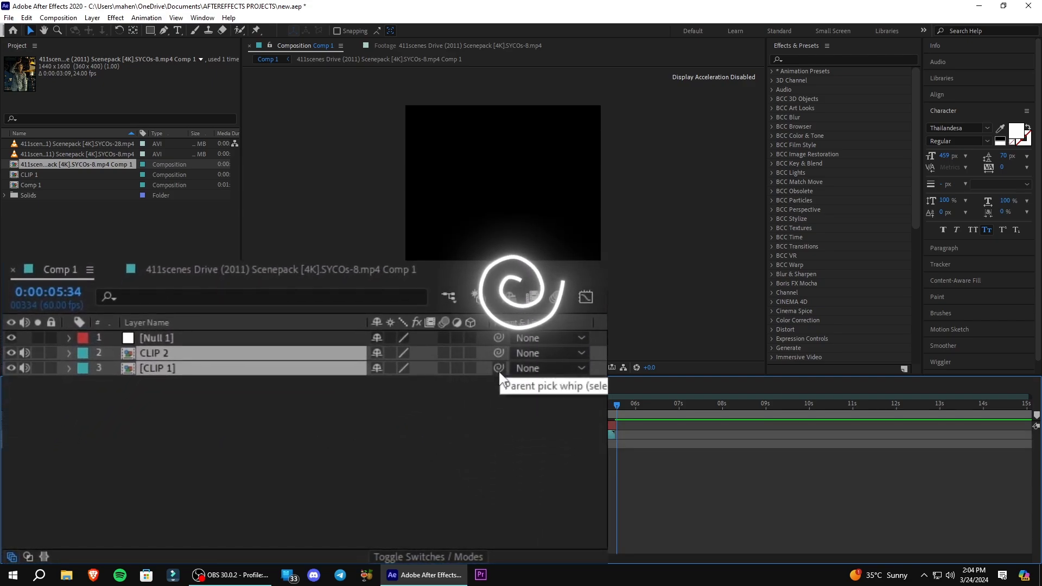
left_click_drag(500, 374, 191, 339)
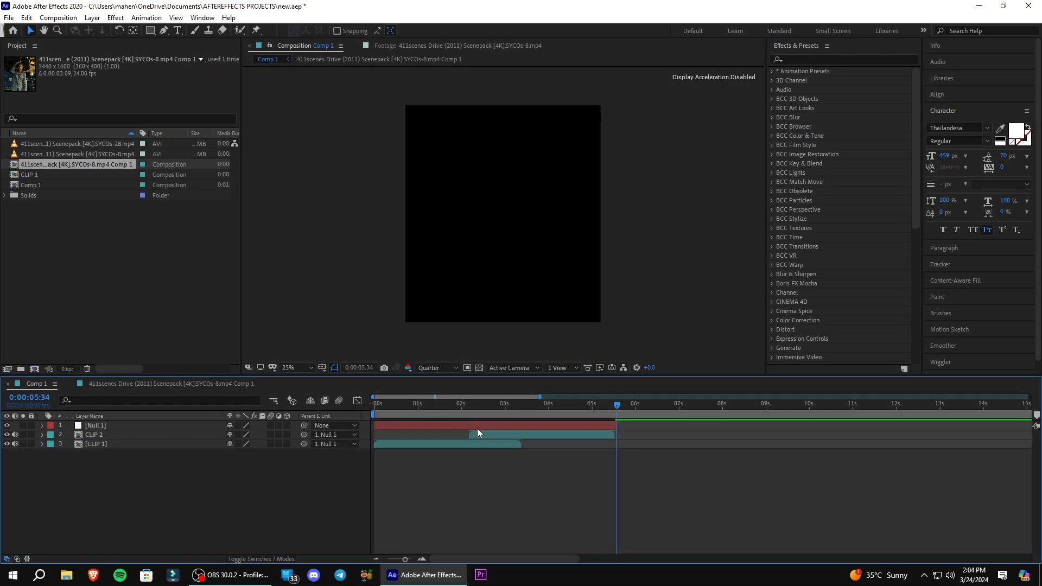
left_click(478, 436)
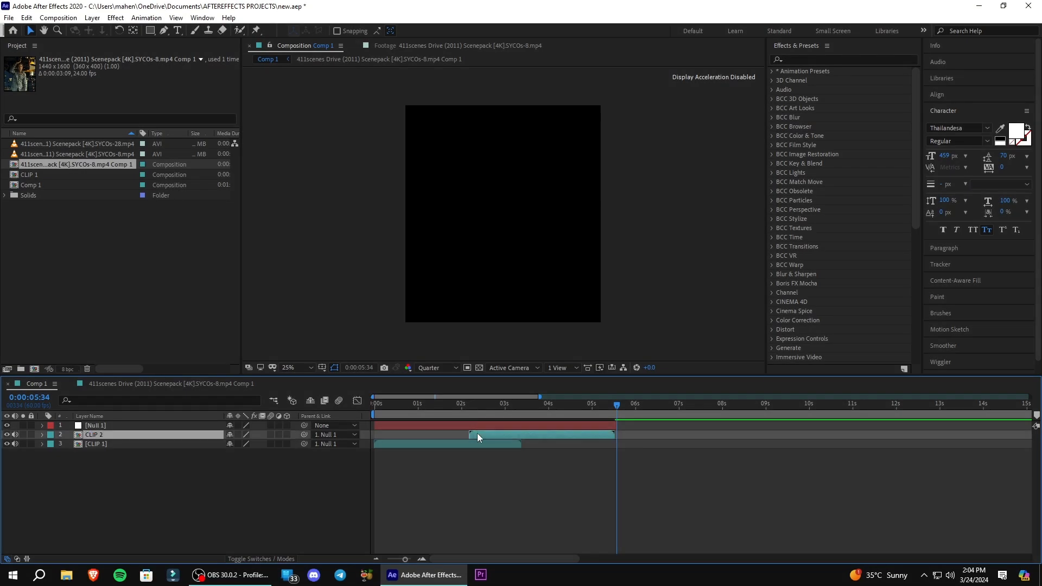
Step: At 0:00:02:10, separate Null 1's Position into X Position 720 and Y Position 800
key("i")
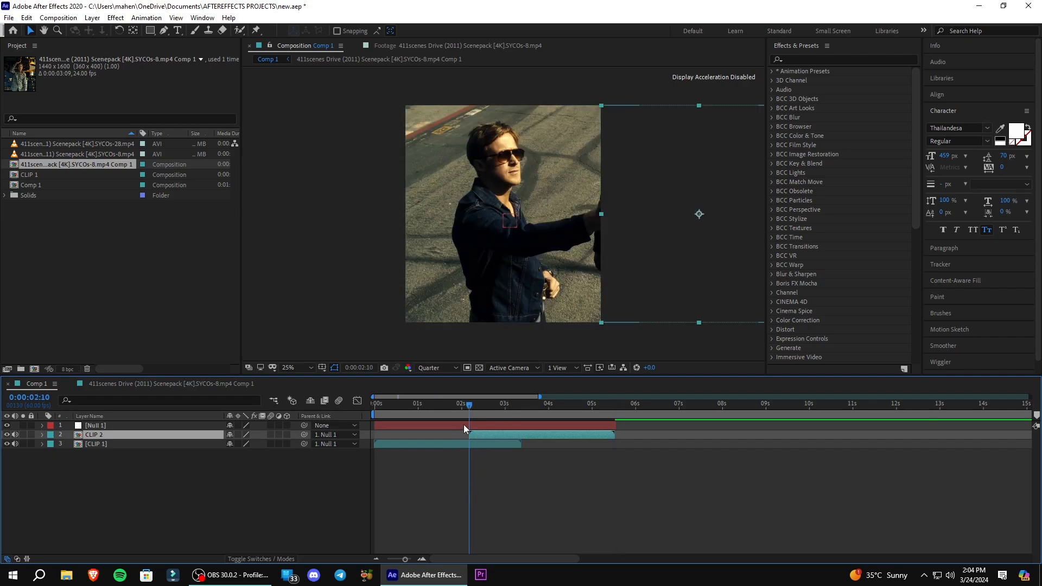
left_click(465, 428)
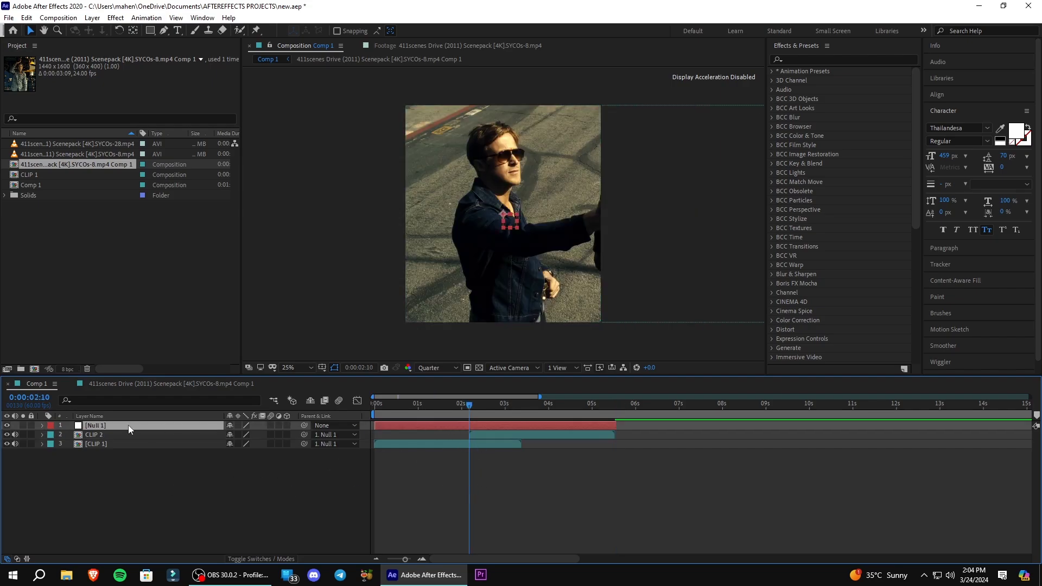
key("p")
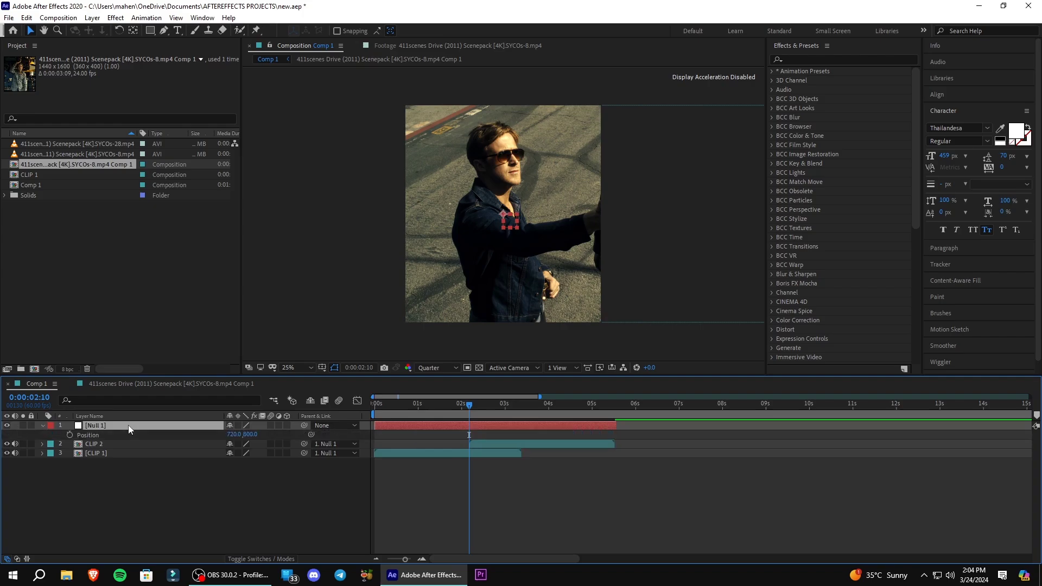
right_click(94, 439)
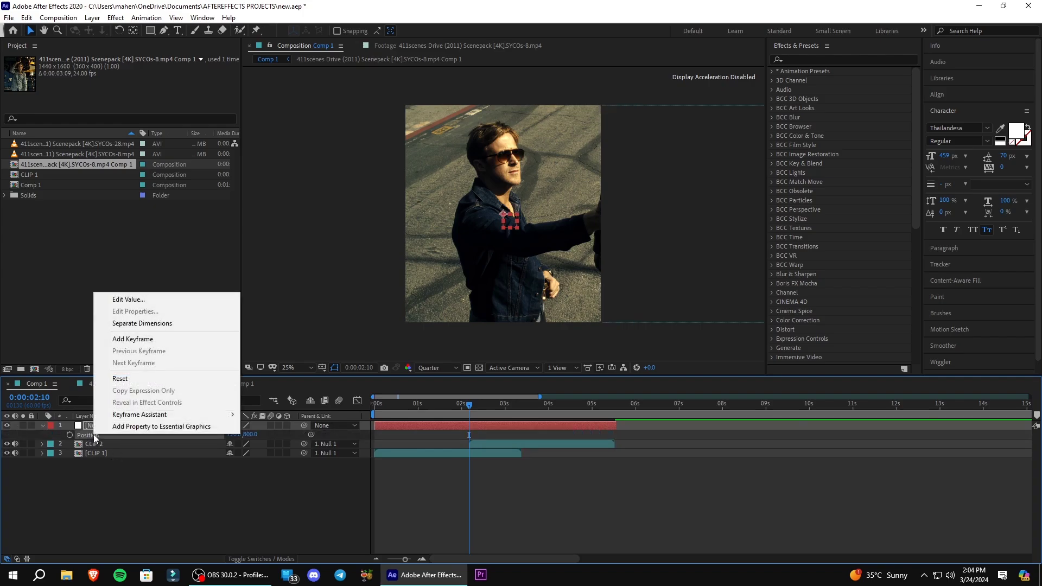
left_click(132, 324)
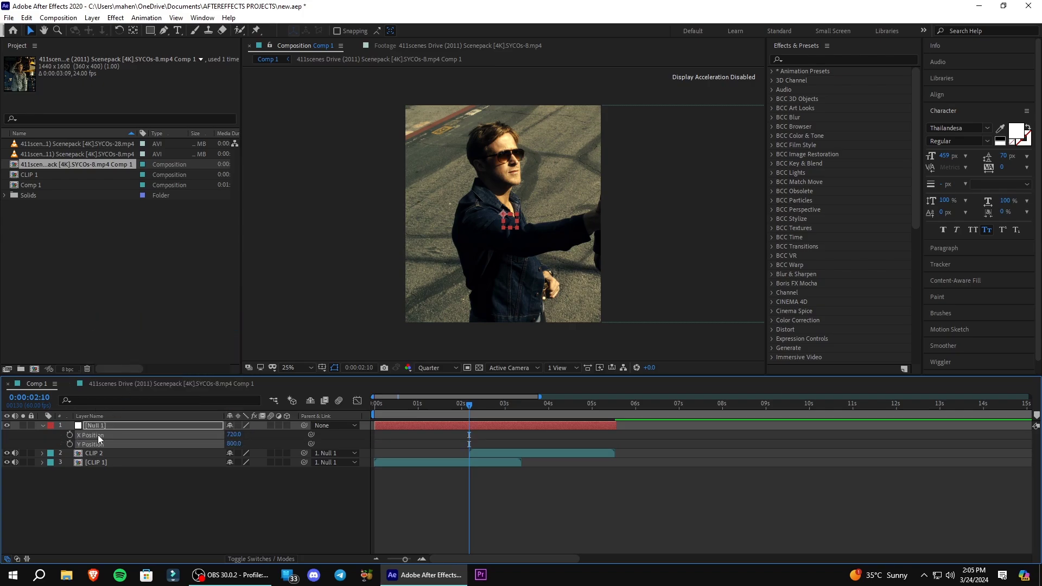
left_click(57, 443)
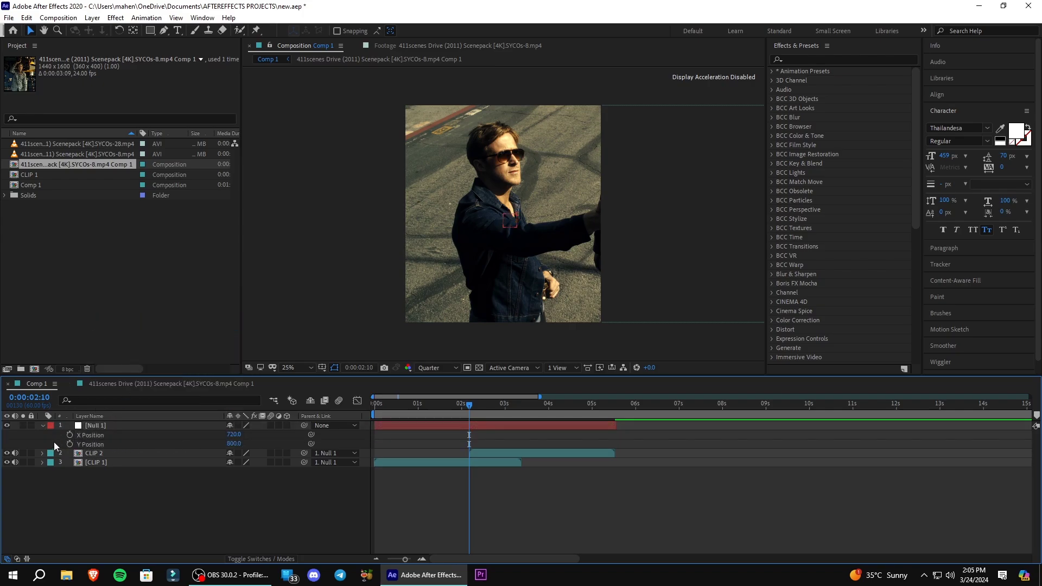
Step: Keyframe Null 1's X Position at 720 at 0:00:02:10 and -724 at 0:00:03:22
left_click(70, 436)
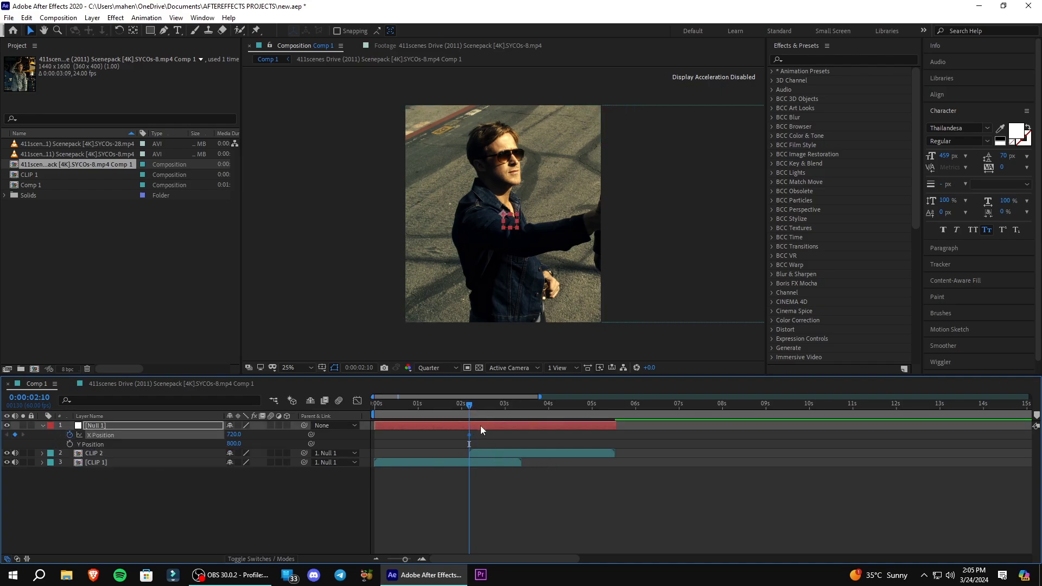
key("space")
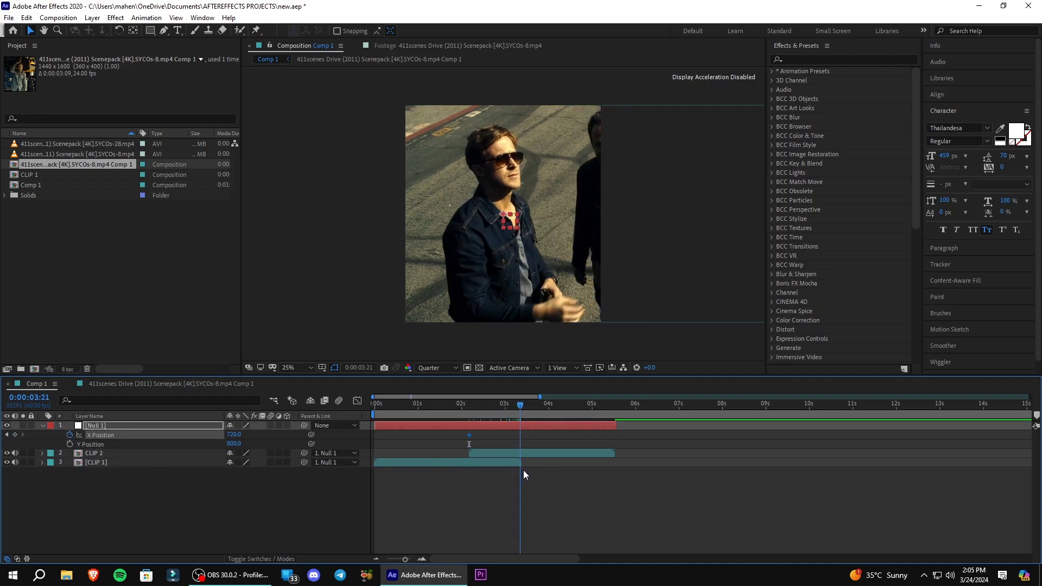
key("space")
left_click_drag(239, 435, 571, 494)
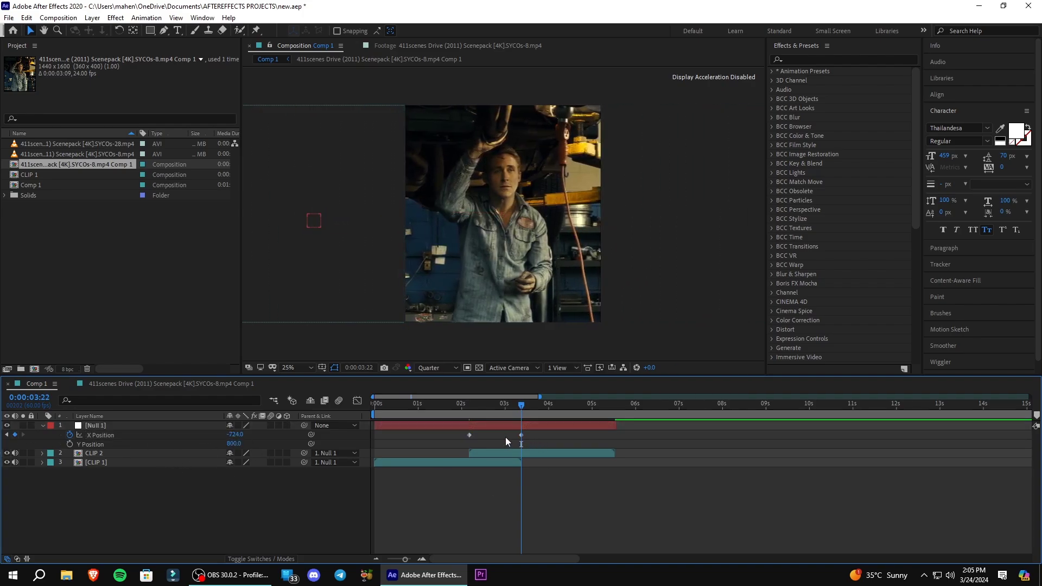
left_click_drag(537, 441, 462, 431)
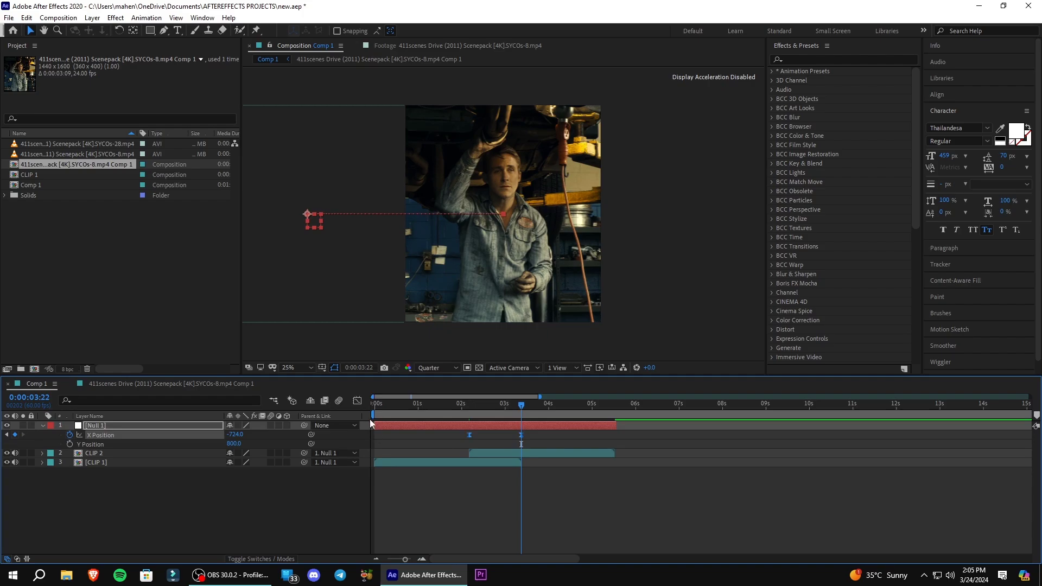
Step: In the Graph Editor, drag both X Position keyframes' Bezier handles for a strong ease in and out
left_click(357, 401)
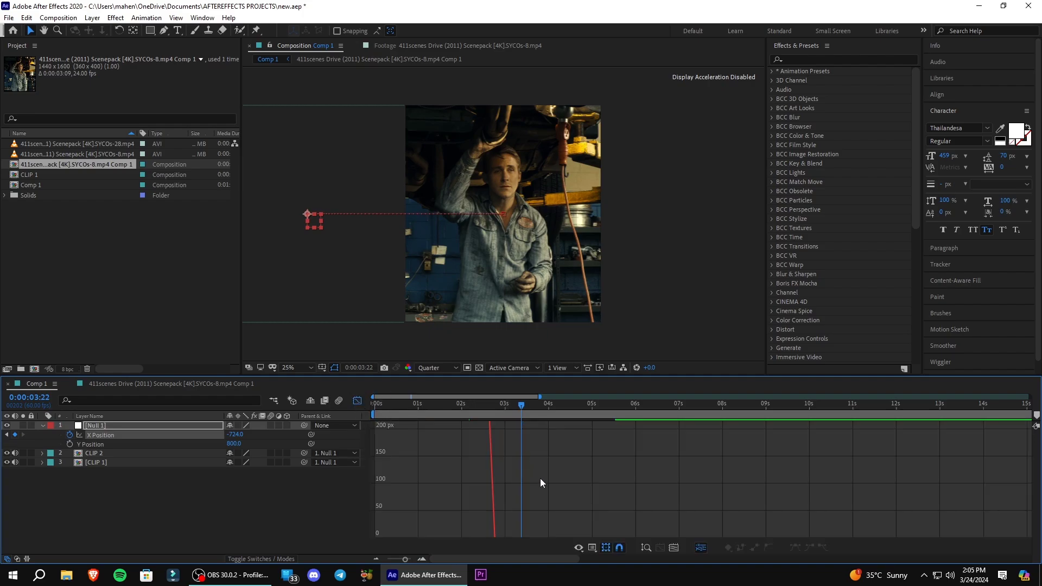
left_click(670, 547)
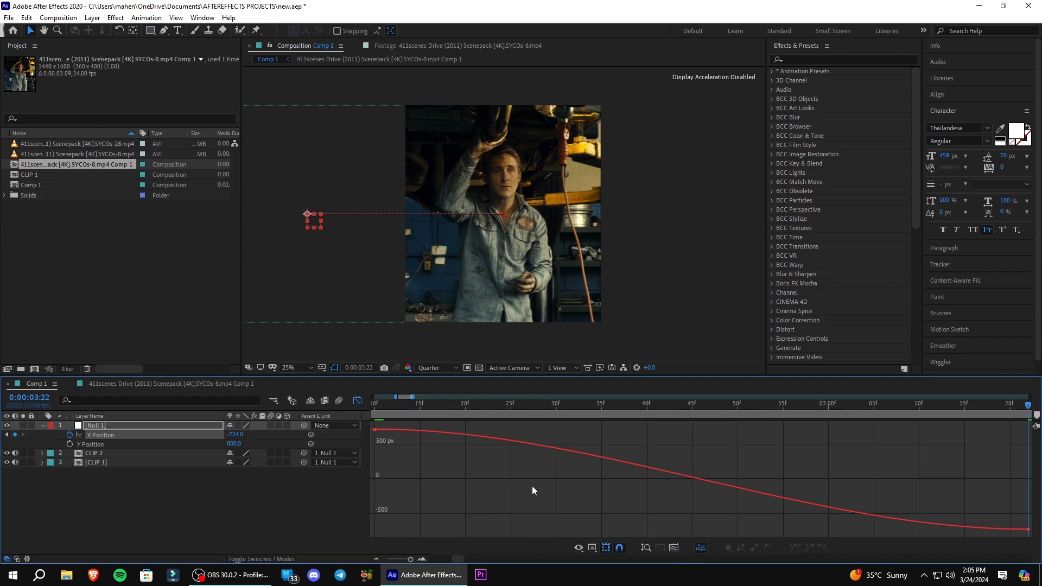
mouse_move(376, 434)
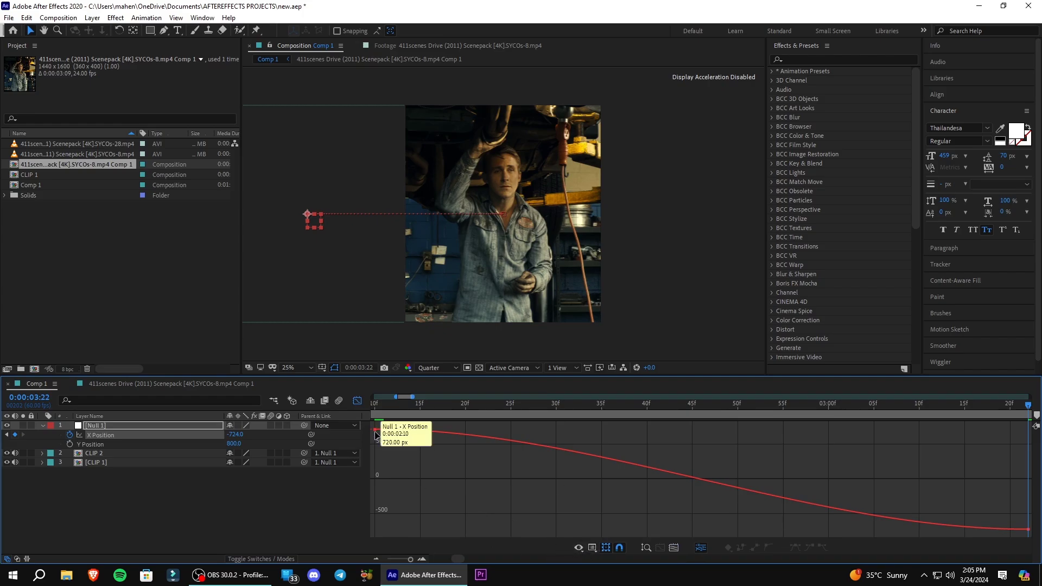
left_click(587, 447)
left_click_drag(594, 433, 711, 431)
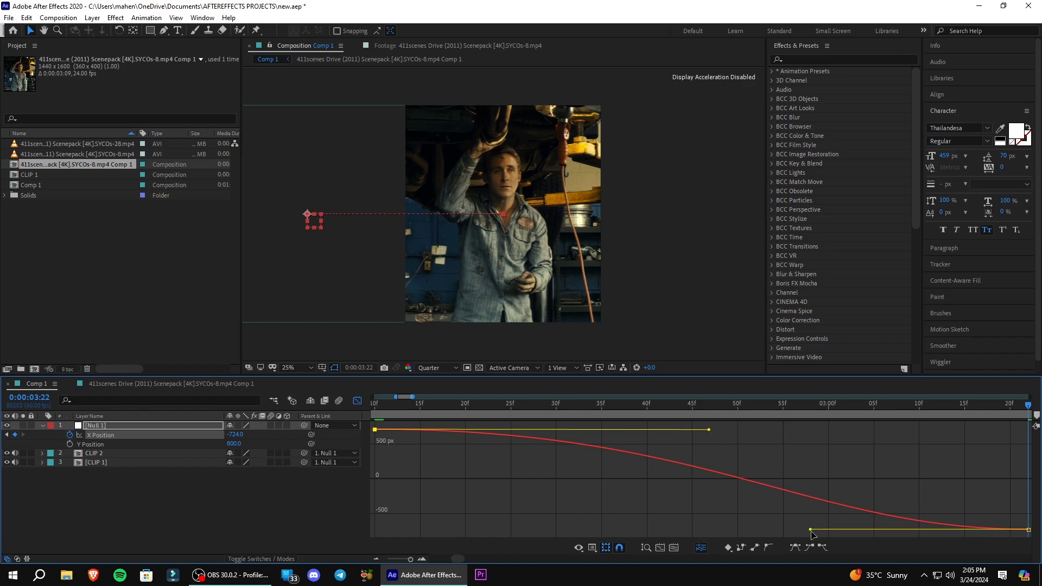
left_click_drag(811, 530, 719, 531)
left_click(357, 402)
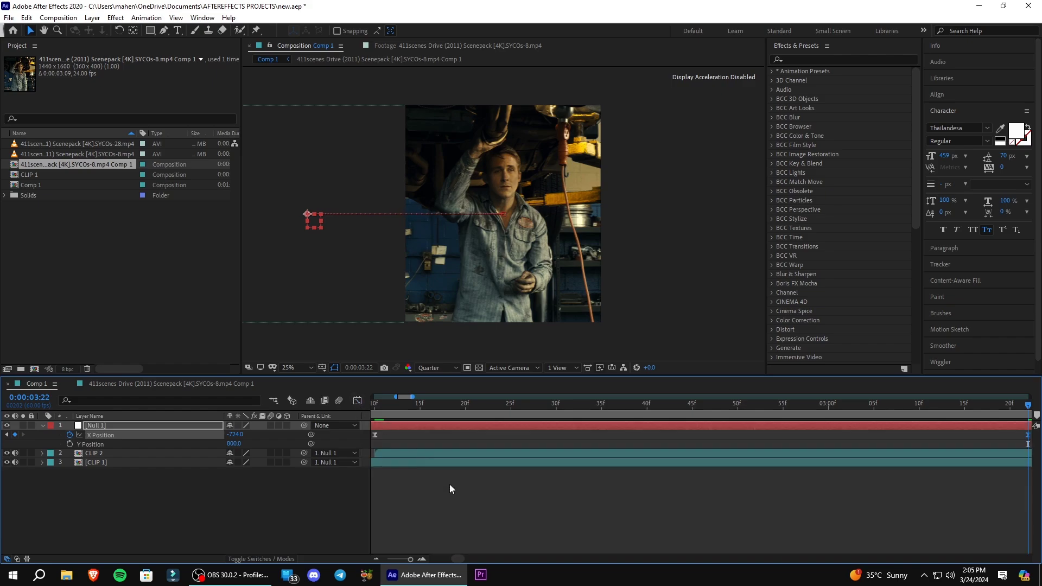
Step: Turn on motion blur for CLIP 2 and CLIP 1
left_click(424, 439)
left_click(271, 435)
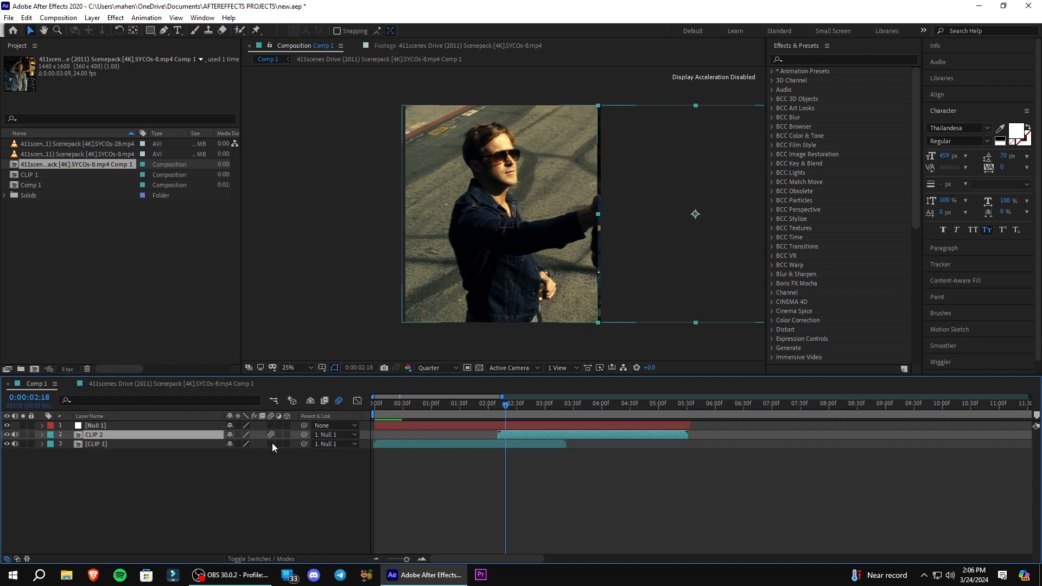
left_click(271, 443)
Step: Create a black comp-sized solid, Black Solid 1 (1440 × 1600), above the clips
left_click(280, 487)
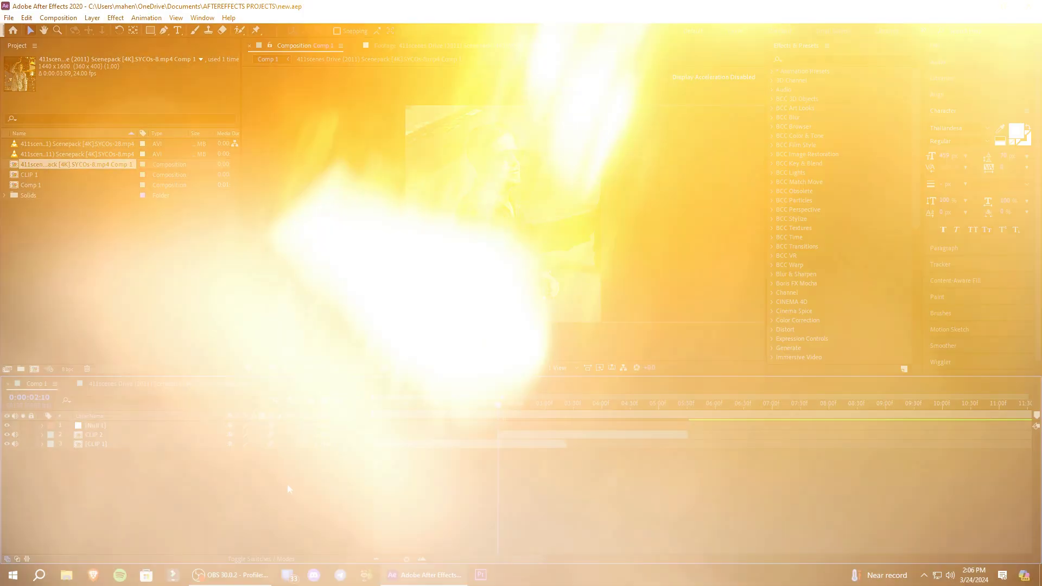
right_click(272, 488)
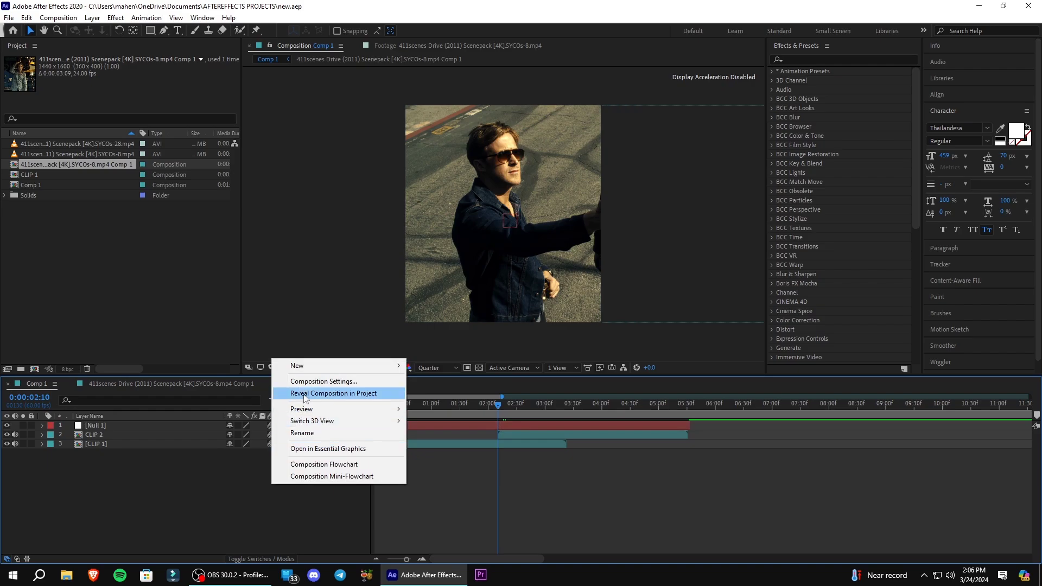
mouse_move(307, 374)
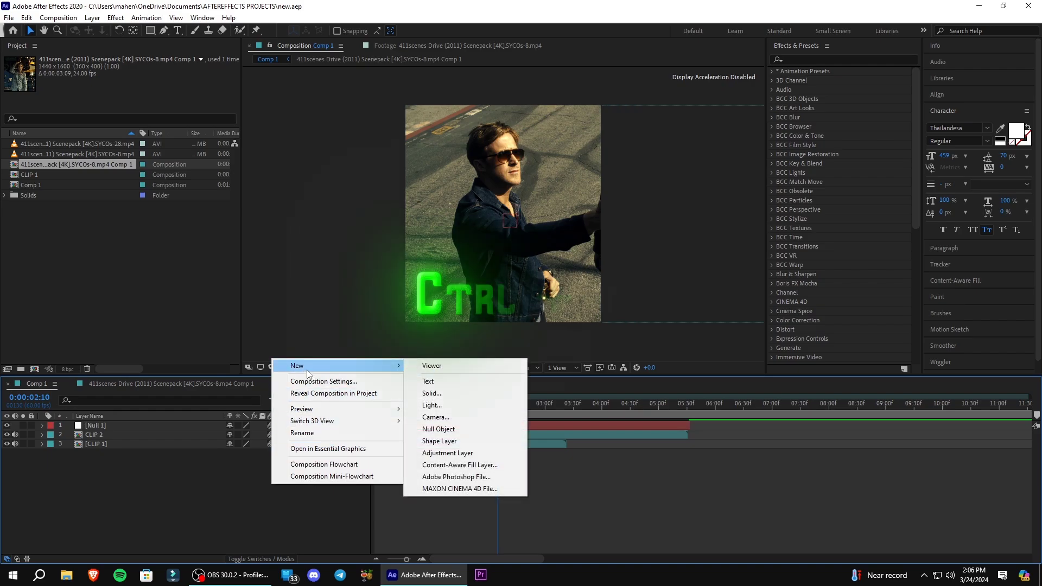
left_click(432, 393)
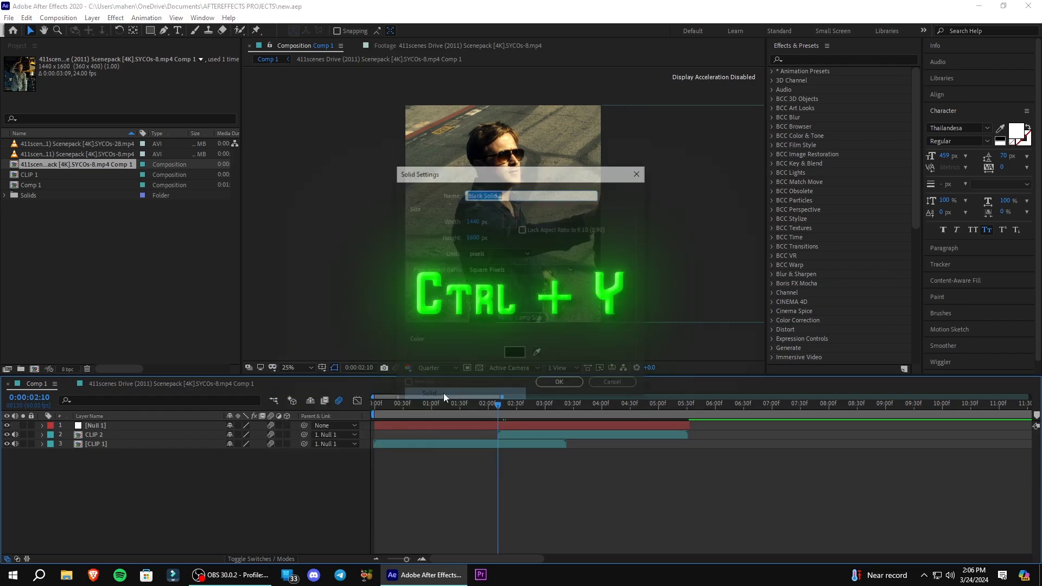
left_click(559, 385)
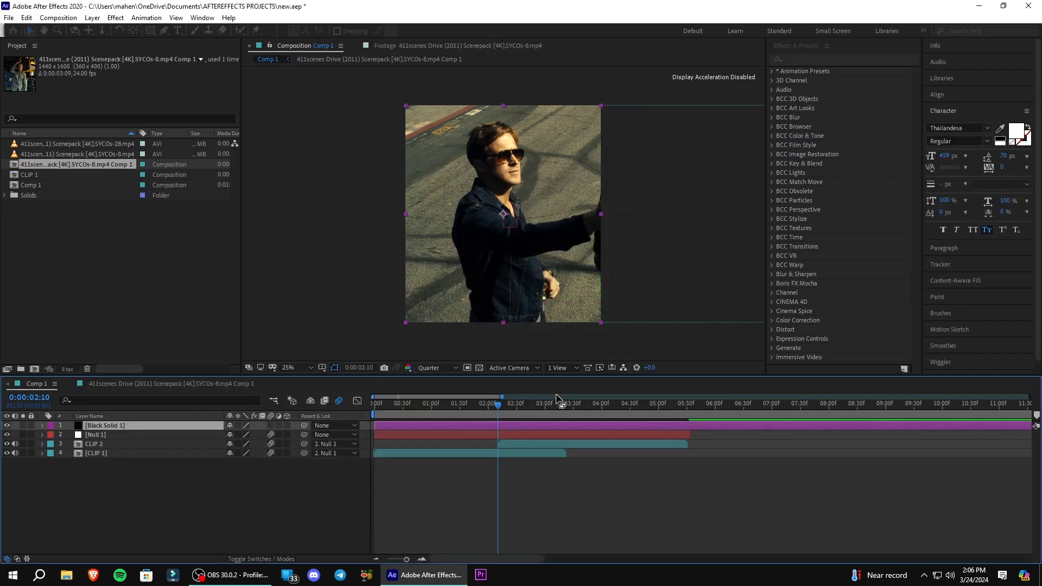
Step: Trim Black Solid 1 to end at 5:28 and delete its piece before 1:26
left_click(685, 404)
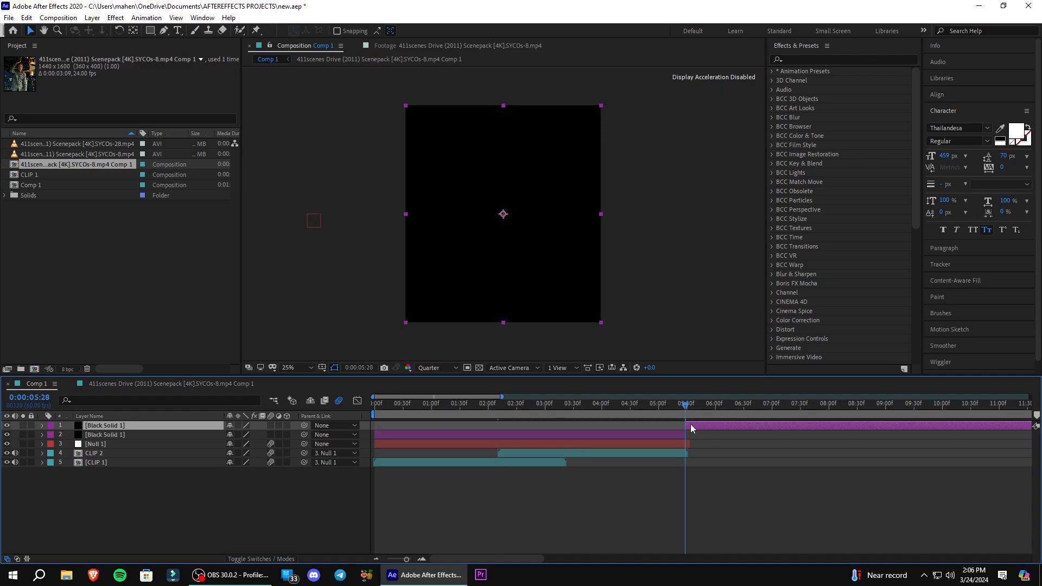
key("alt+]")
left_click(456, 407)
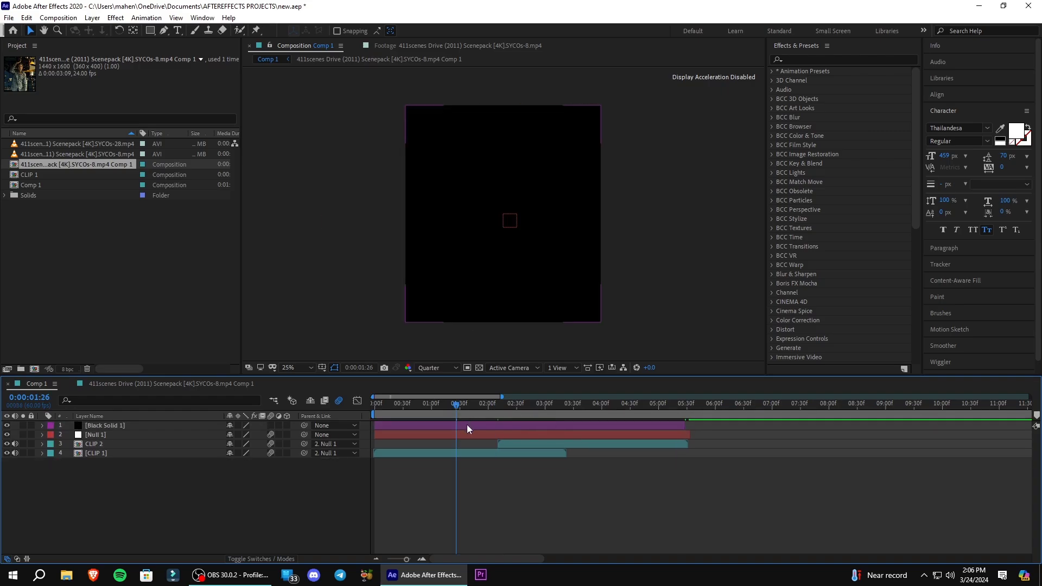
left_click(467, 424)
key("ctrl+shift+d")
left_click(450, 433)
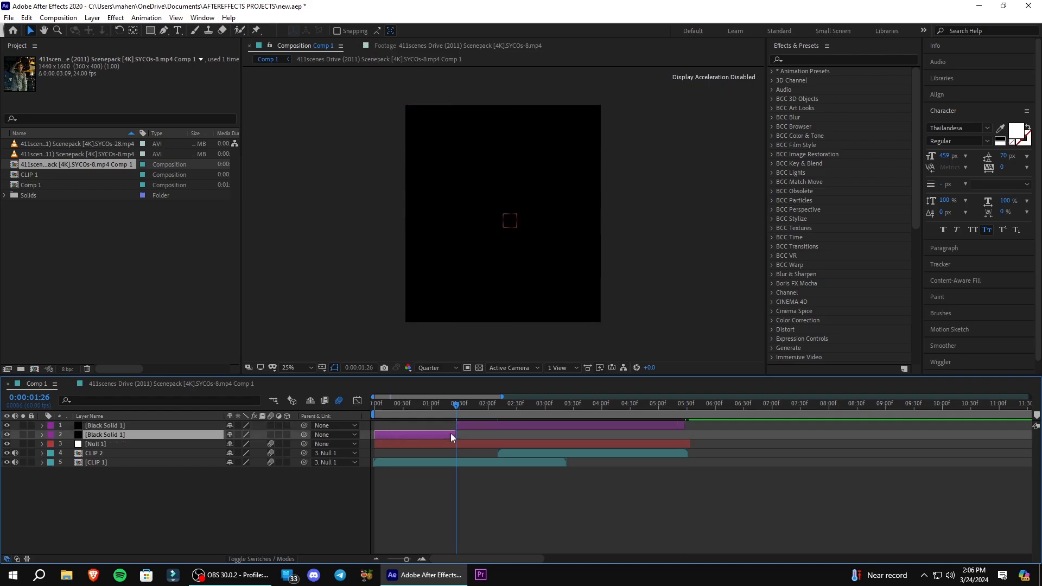
key("Delete")
Step: Cut Black Solid 1 off at 3:48 and drag its in point slightly later
left_click(590, 405)
left_click(594, 425)
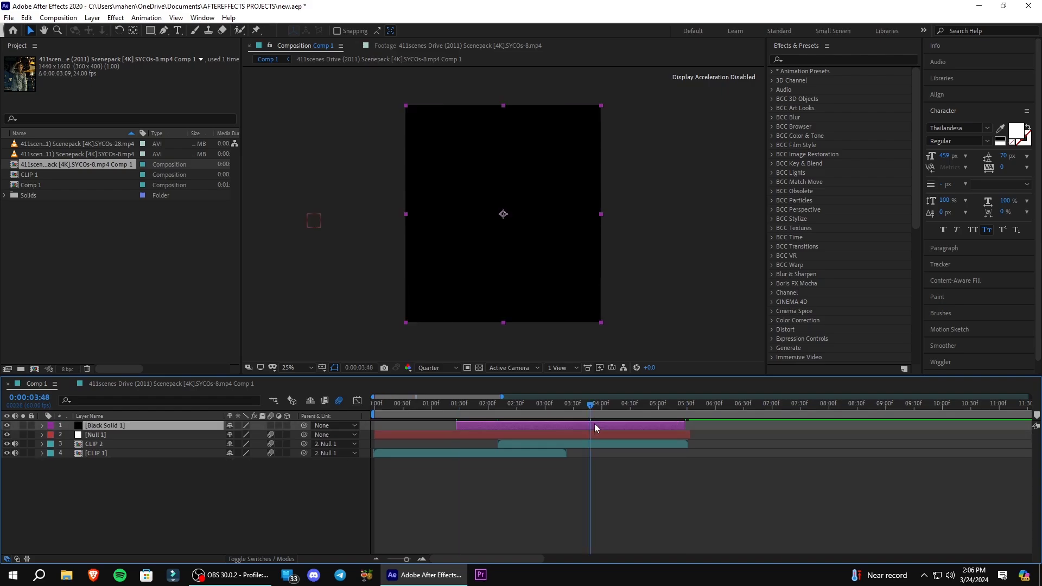
key("ctrl+shift+d")
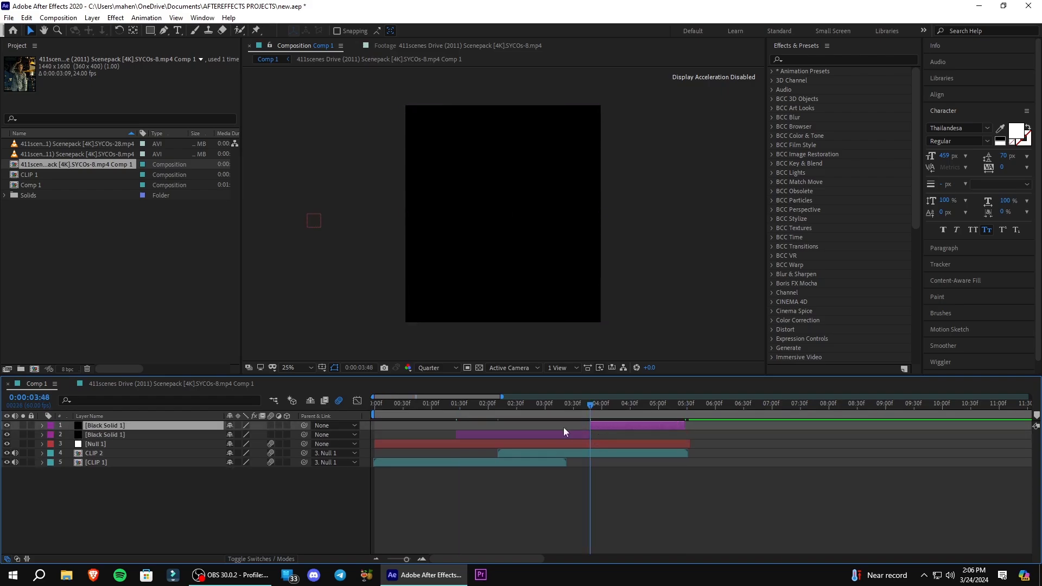
key("Delete")
left_click_drag(456, 425, 471, 428)
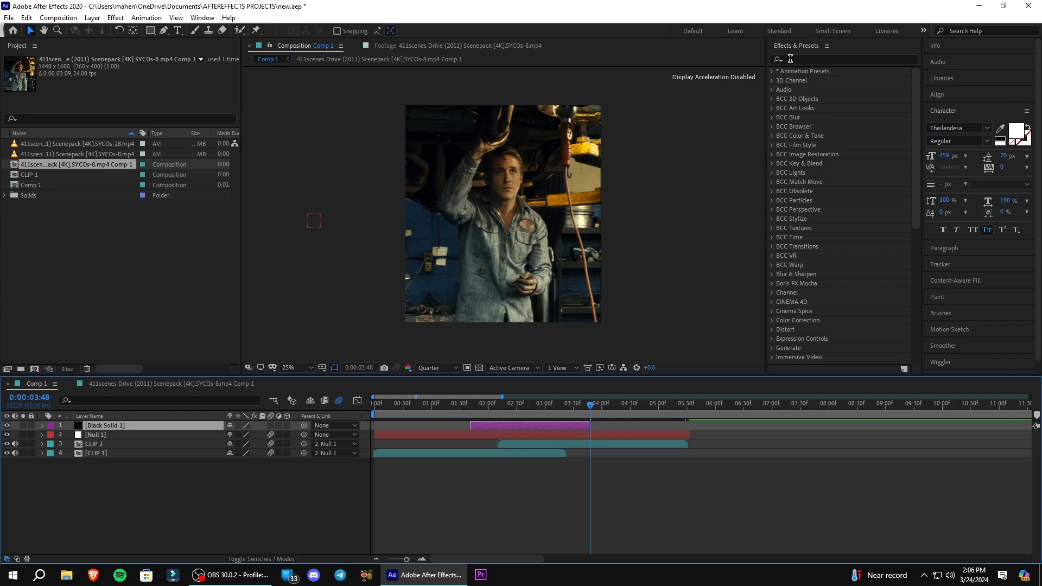
Step: Apply CC Jaws from a 'cc jaws' search to Black Solid 1 and set Height to 0%
left_click(790, 59)
type("cc")
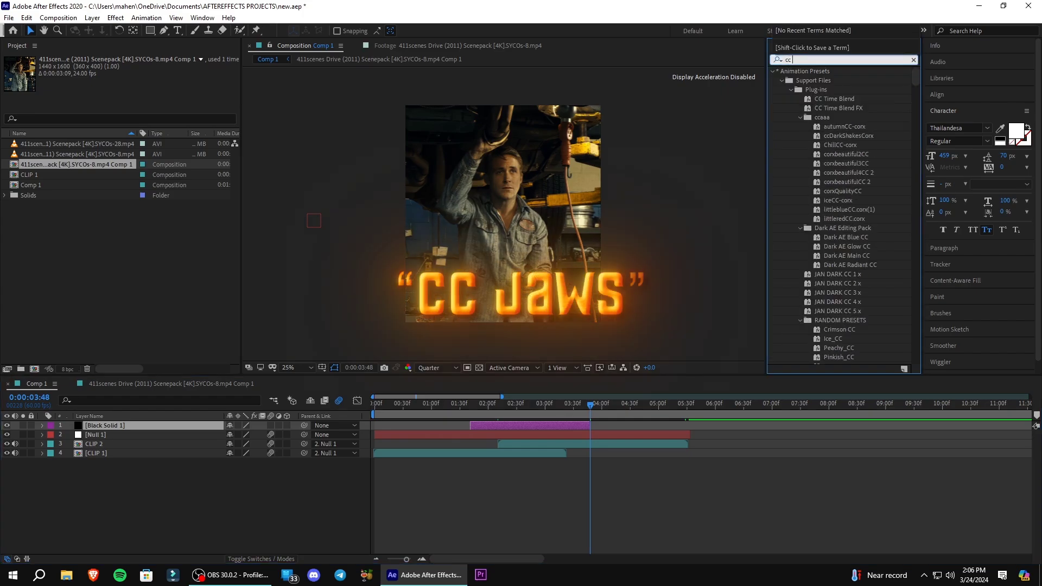
type(" jaws")
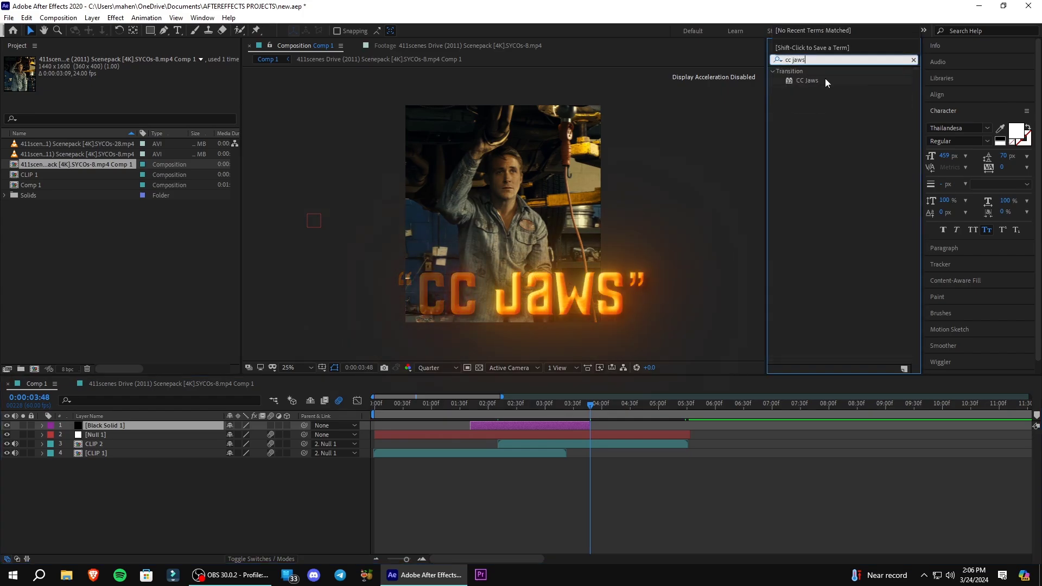
left_click_drag(825, 82, 515, 425)
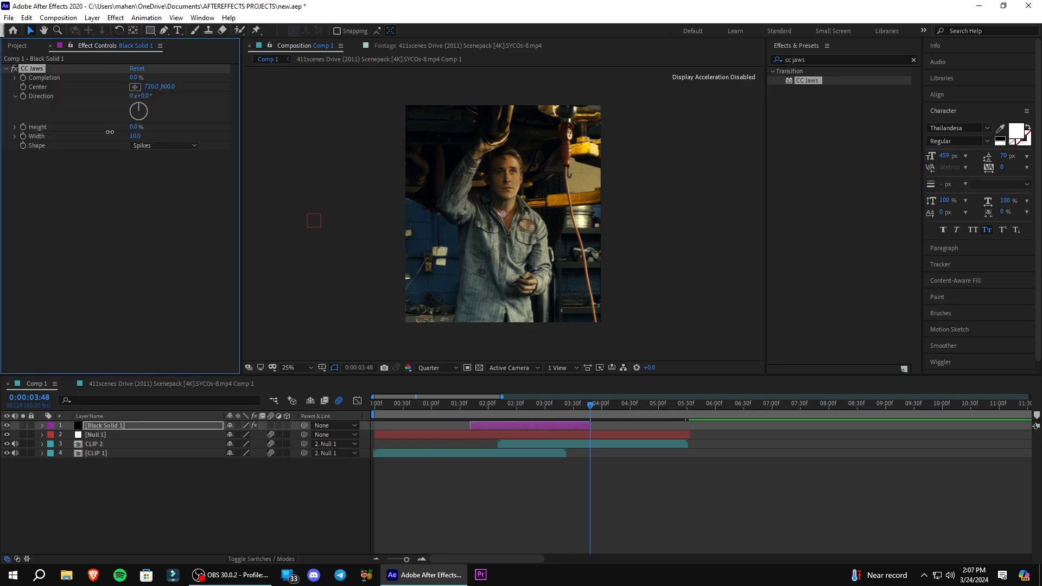
left_click_drag(135, 127, 101, 132)
left_click(498, 406)
Step: At 1:58, set a CC Jaws Completion keyframe of 100% on Black Solid 1
left_click_drag(497, 405, 484, 410)
left_click(492, 424)
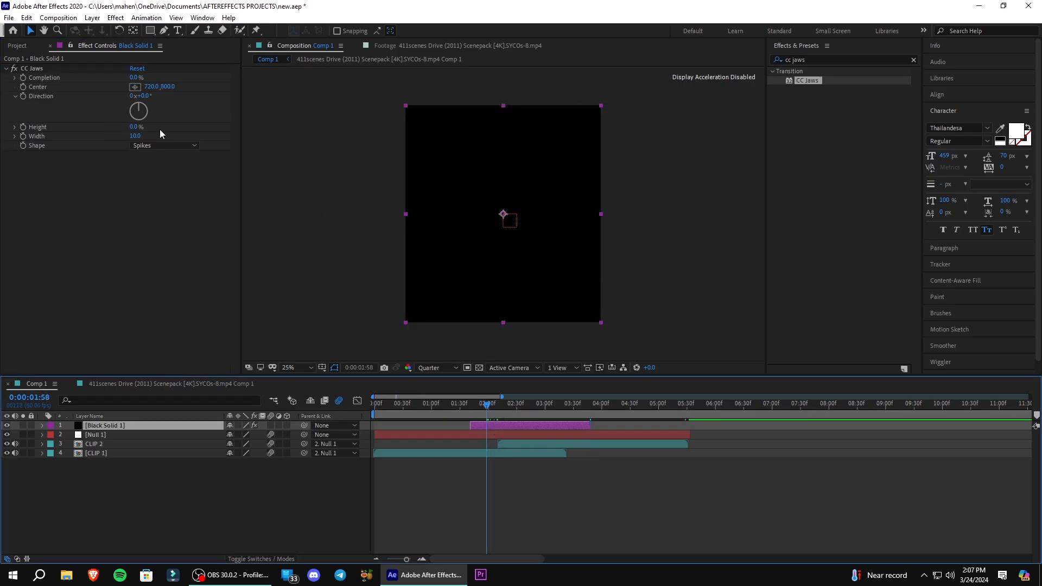
left_click(23, 78)
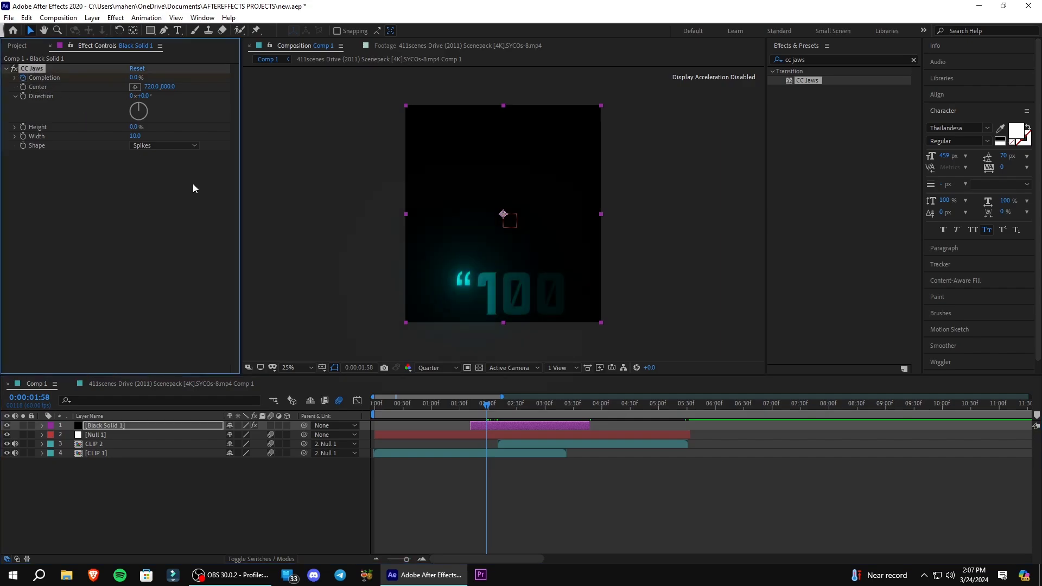
left_click_drag(134, 78, 306, 114)
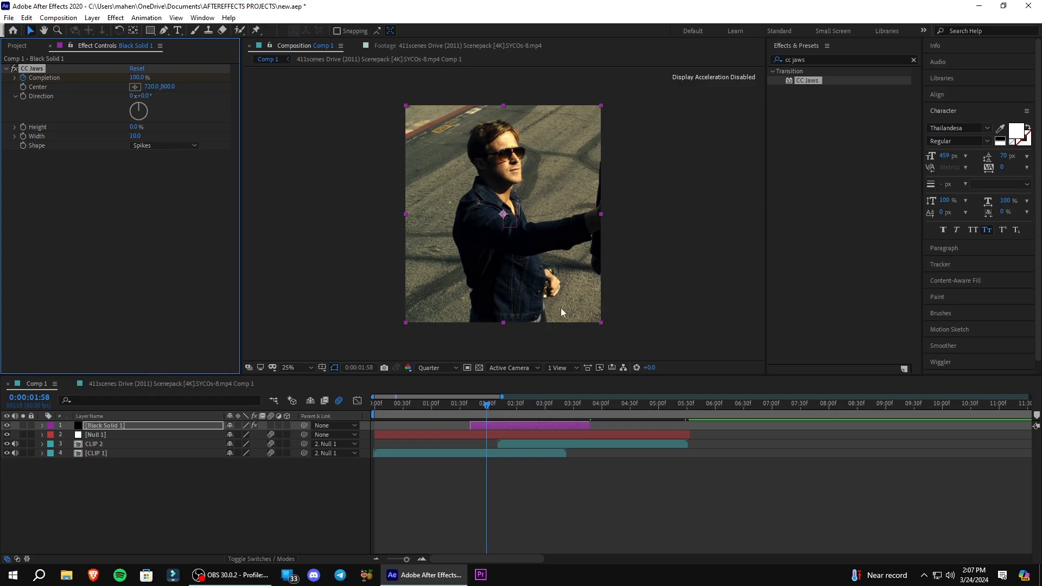
Step: At 2:39, lower Completion to 64% so the black bars close in
key("u")
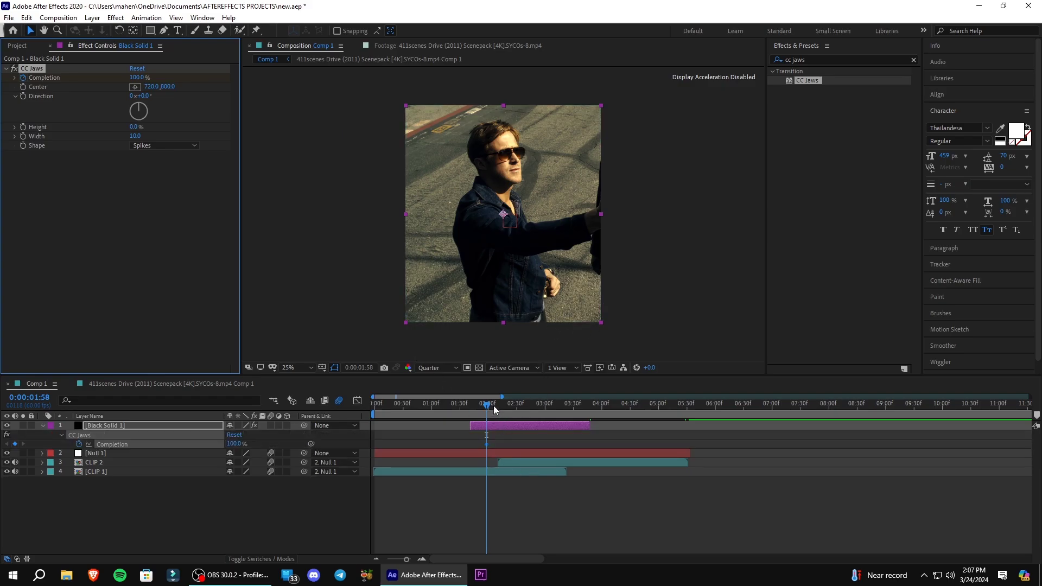
left_click(498, 404)
left_click_drag(510, 411, 525, 412)
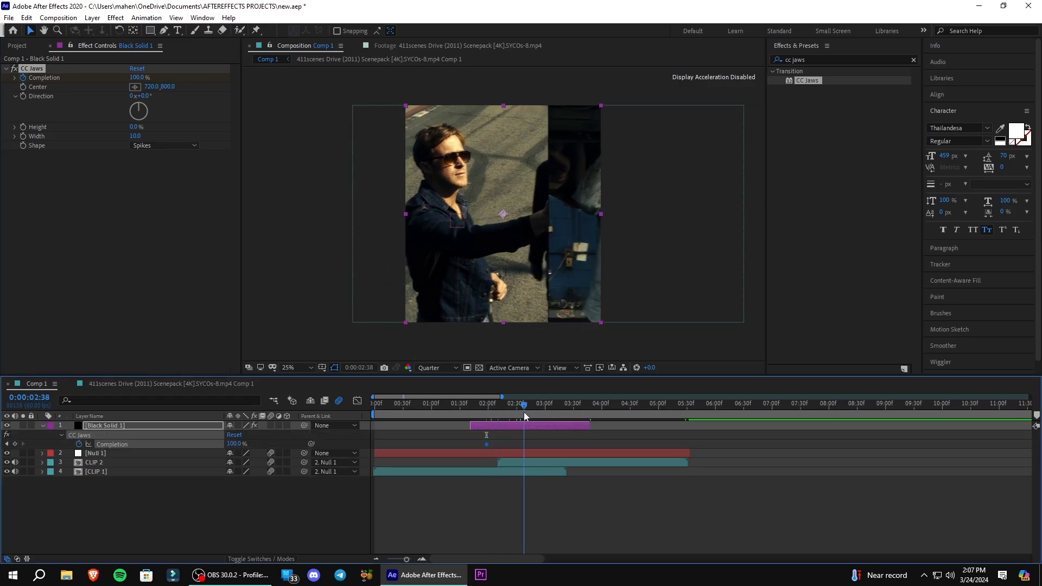
left_click(132, 78)
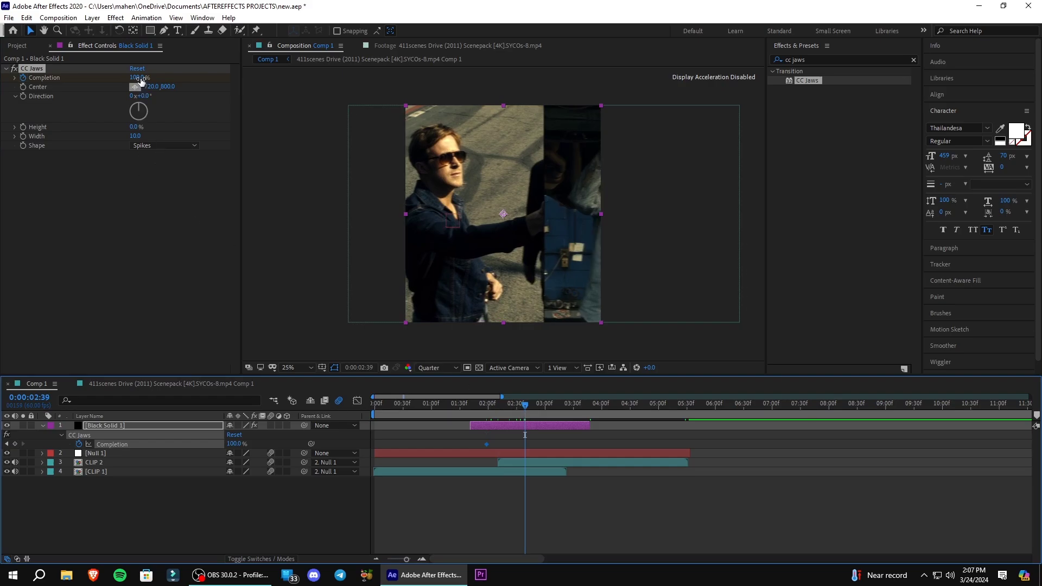
type("90")
key("Return")
left_click_drag(131, 78, 124, 83)
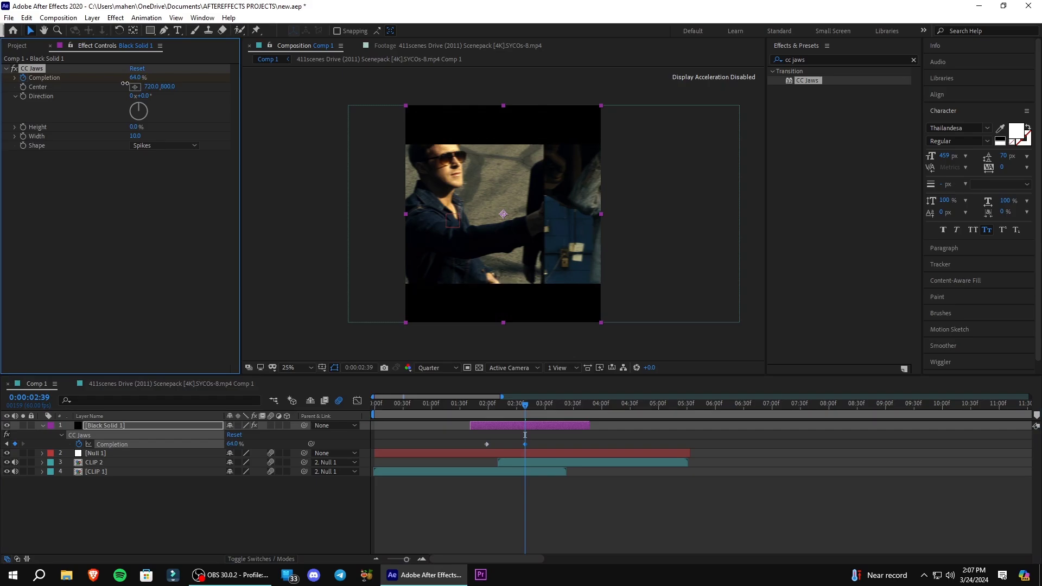
Step: Set CC Jaws Direction to -4° to slant the bars, and move the playhead to about 3:45
left_click(204, 325)
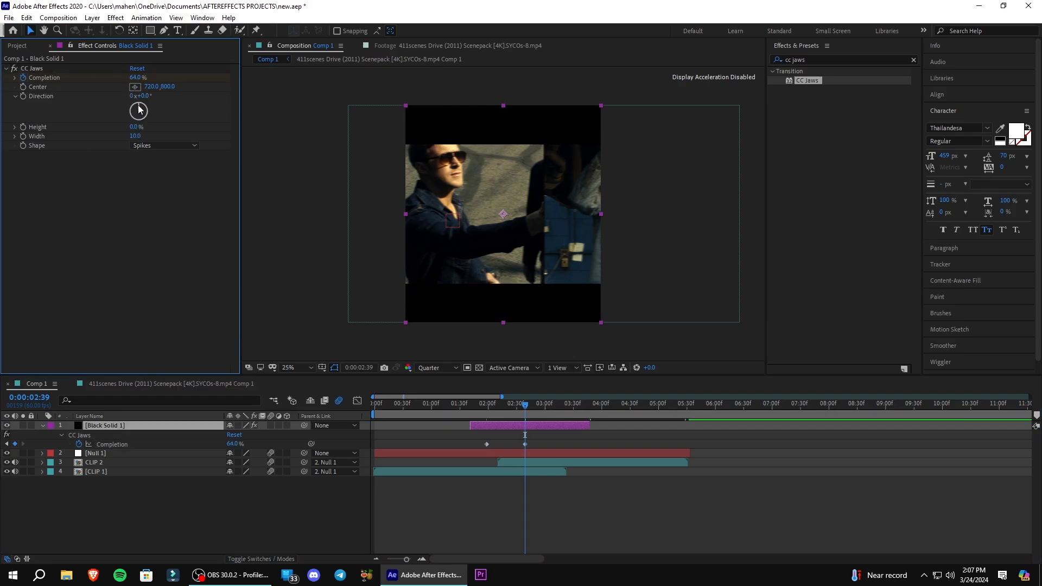
left_click_drag(139, 111, 139, 111)
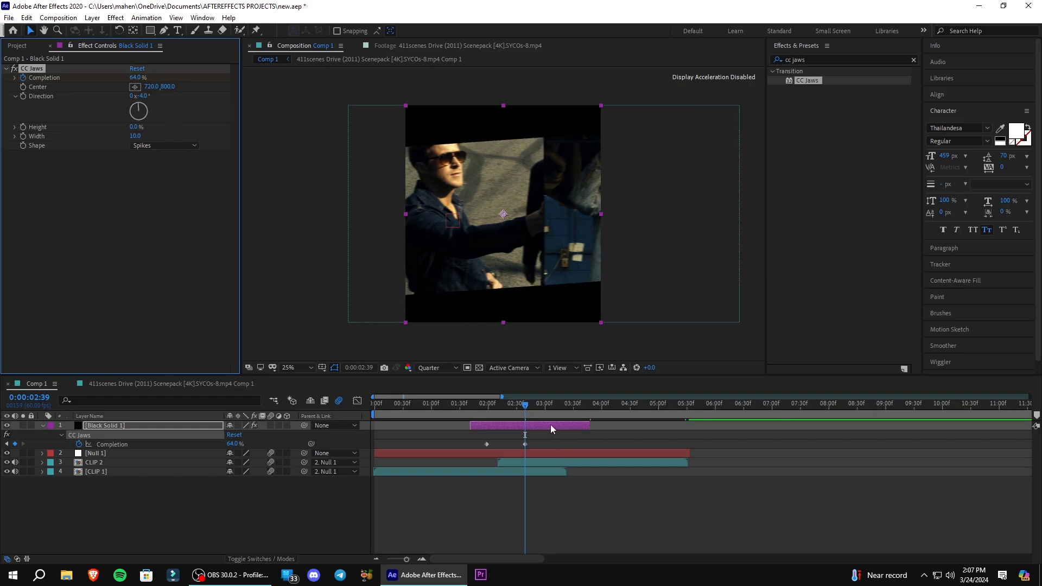
left_click_drag(526, 402, 587, 431)
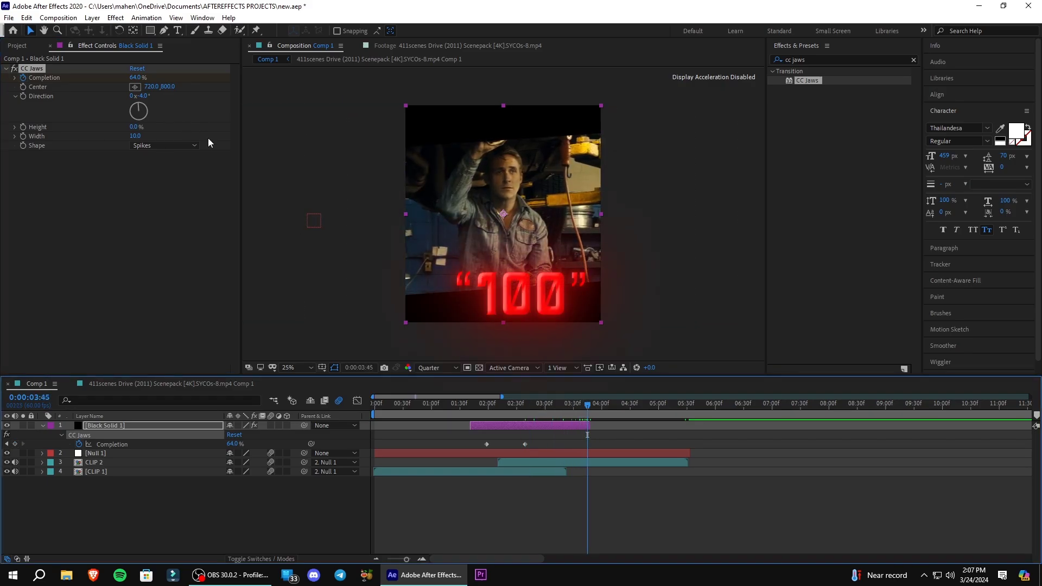
Step: Add a 100% Completion keyframe at 3:45, select all three keyframes, and collapse the layer
left_click_drag(133, 78, 228, 82)
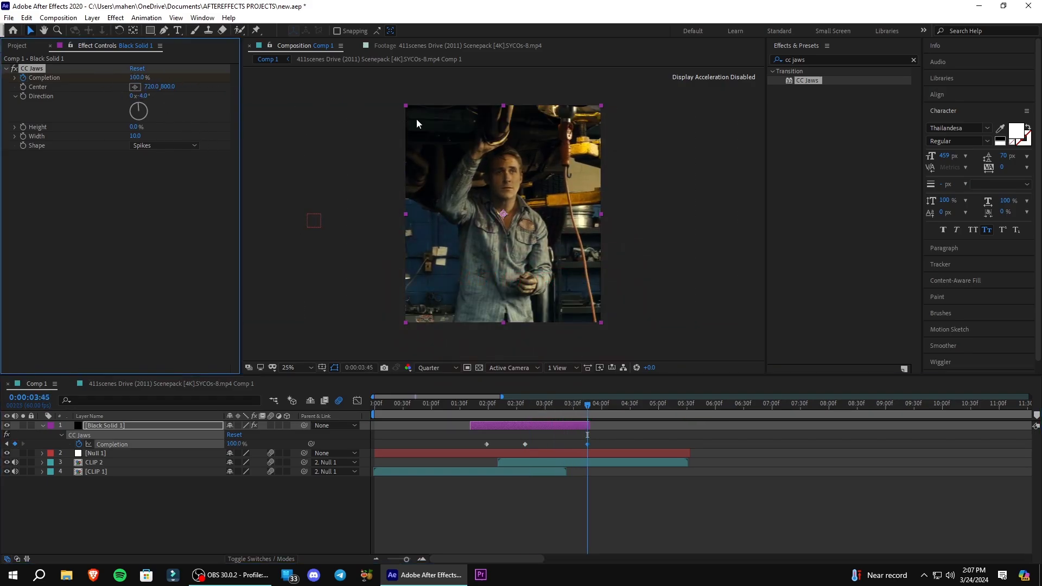
left_click_drag(612, 442, 458, 447)
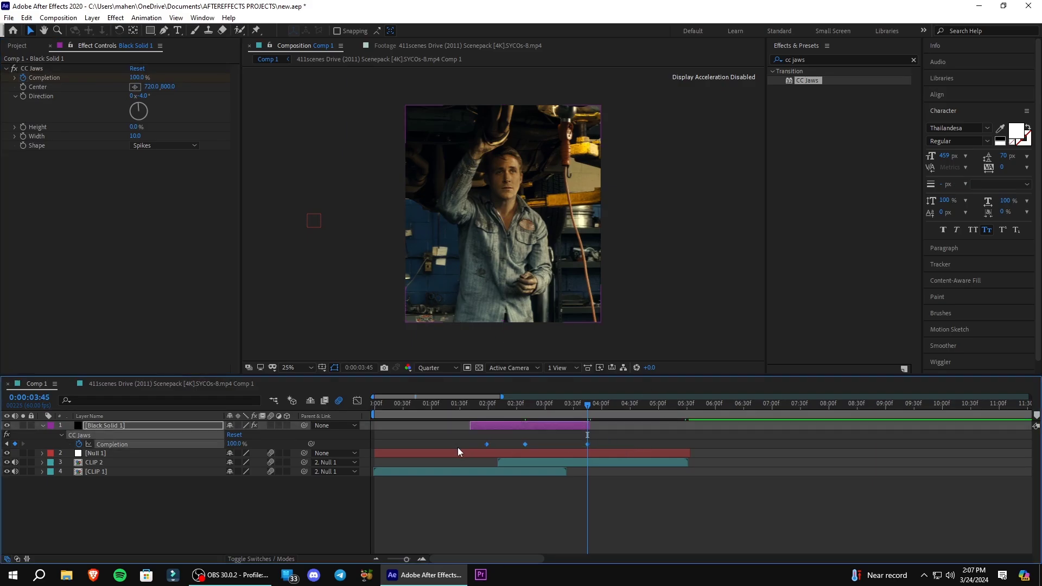
left_click(491, 426)
key("u")
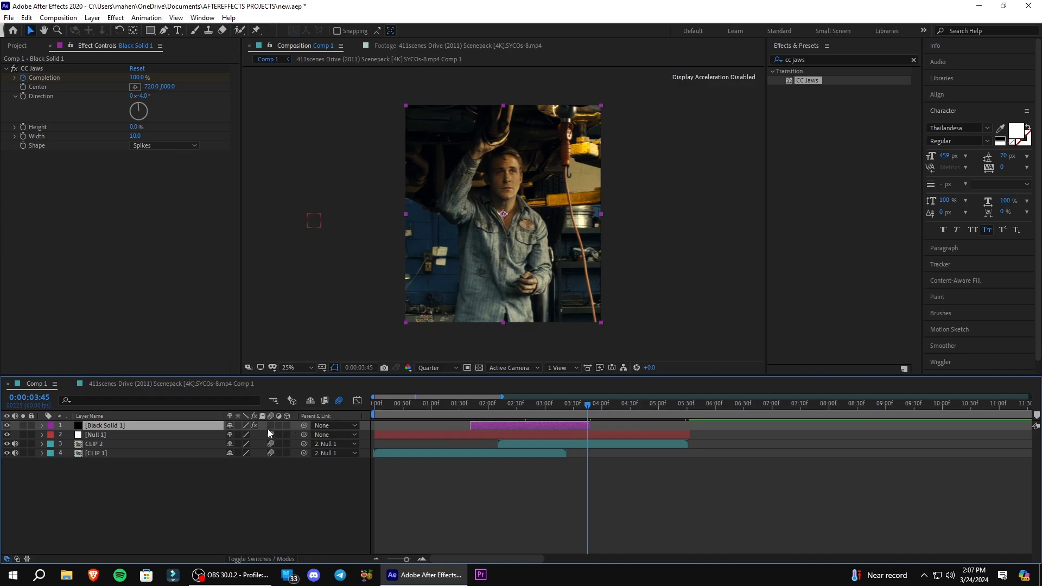
left_click(303, 513)
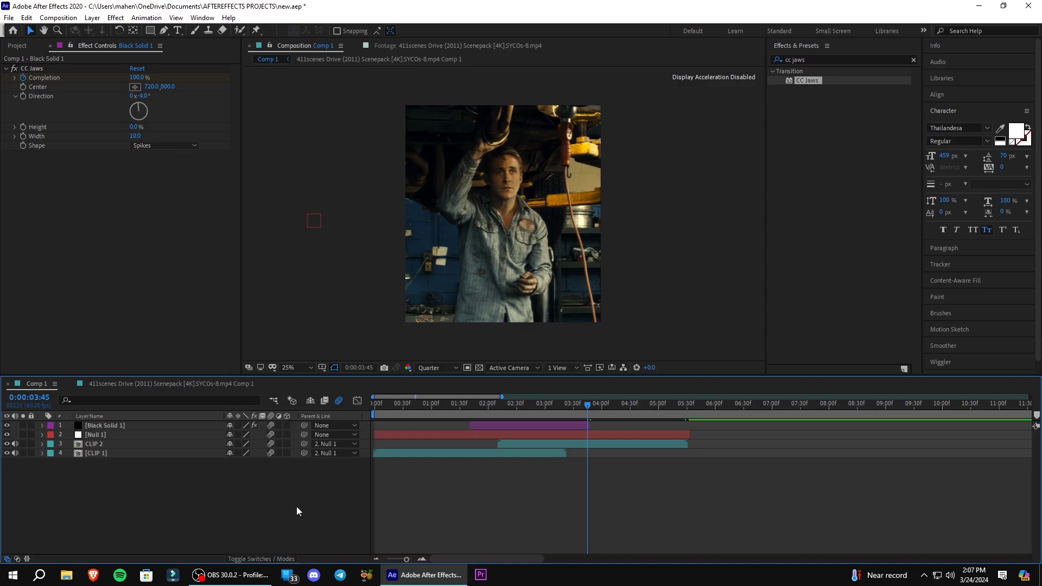